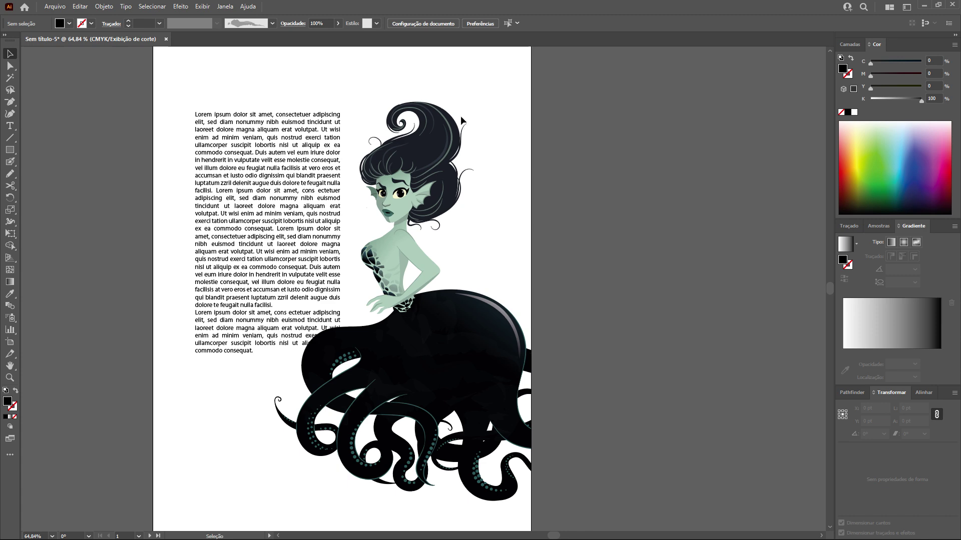
Step: Select the octopus-woman illustration and examine its vector anchor points with the Direct Selection tool, then clear the selection
click(431, 137)
click(490, 285)
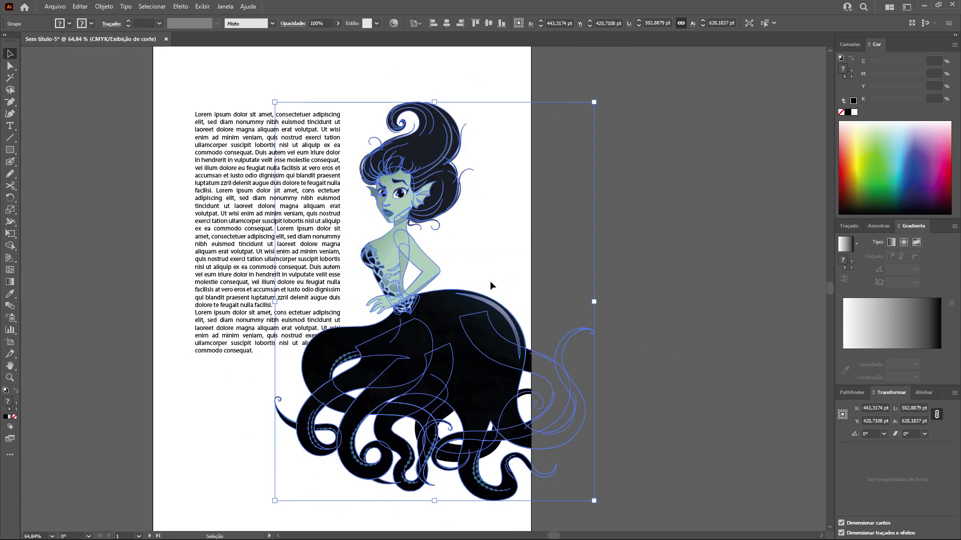
scroll(491, 280, up, 1)
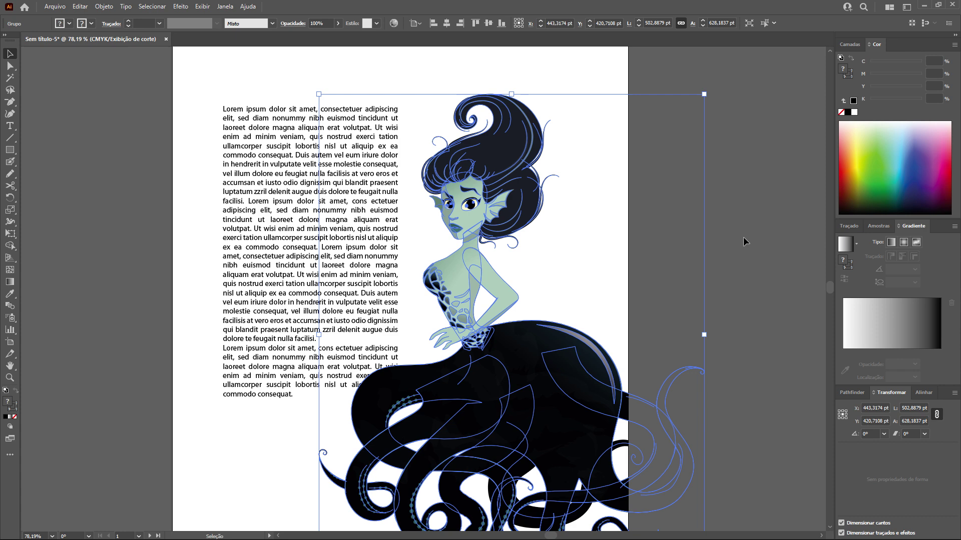
click(10, 77)
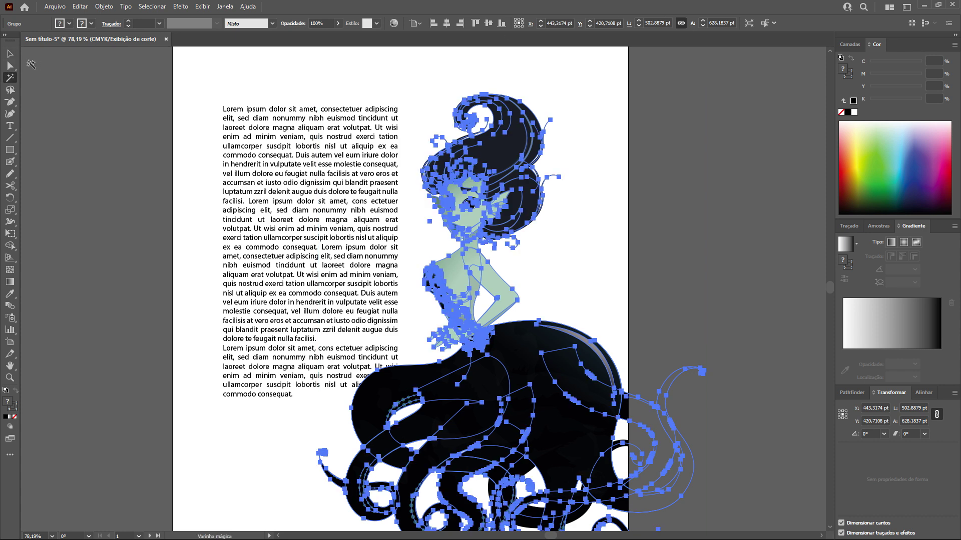
click(9, 66)
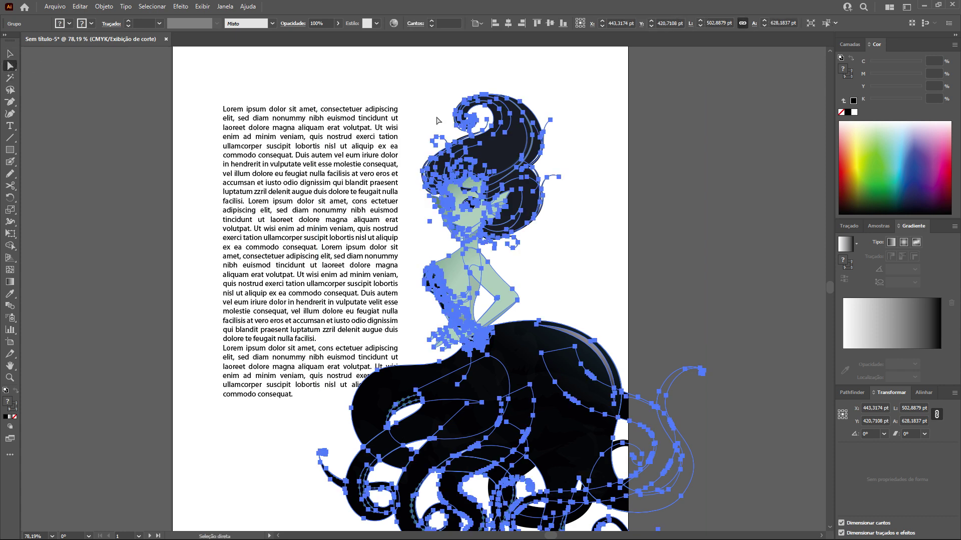
drag(421, 218, 439, 235)
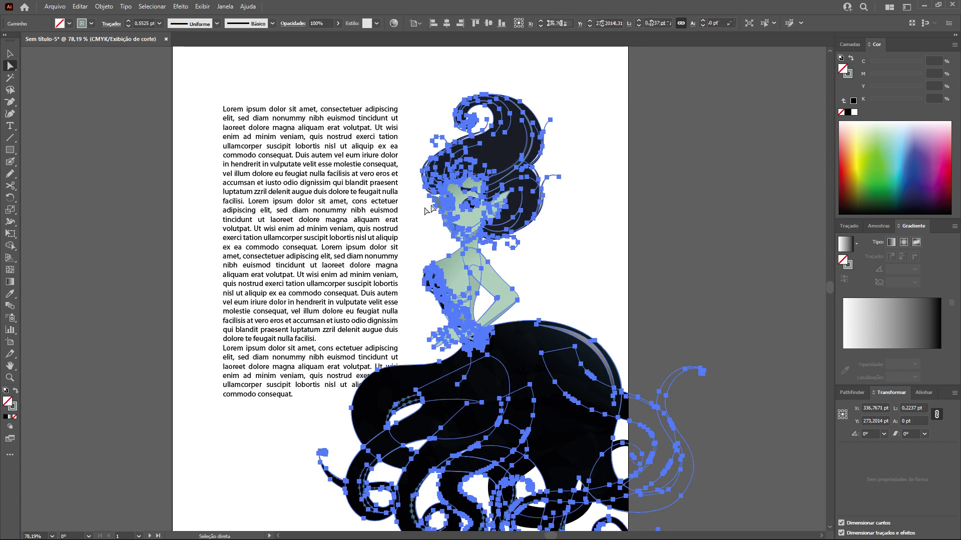
click(425, 207)
key(v)
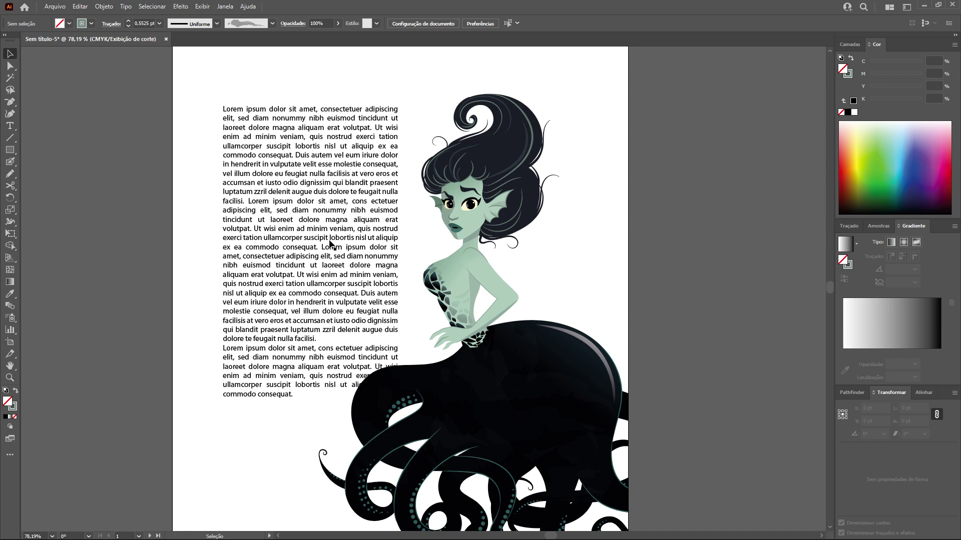
Step: Move the text block so it overlaps the octopus-woman illustration, and accept a 20 pt offset in the illustration's text wrap options
drag(323, 261, 359, 268)
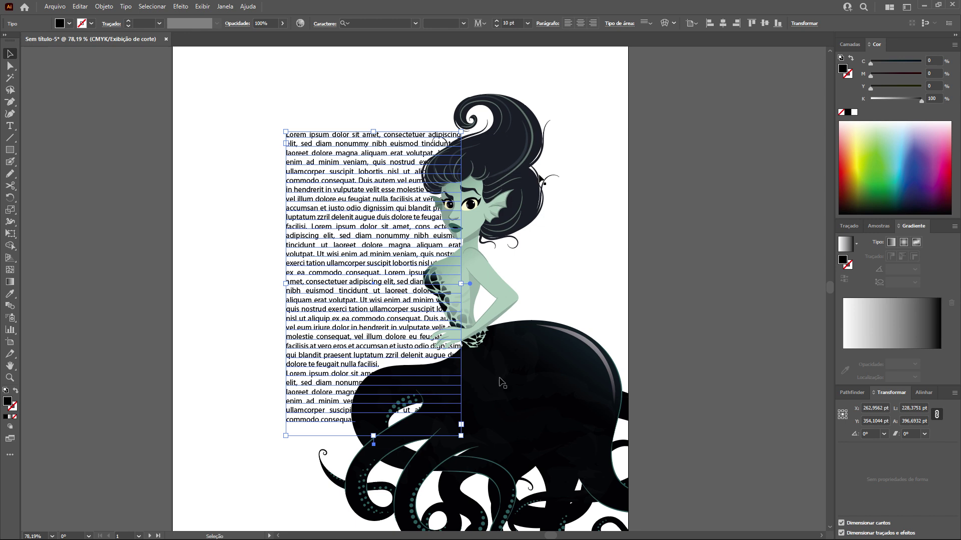
click(449, 330)
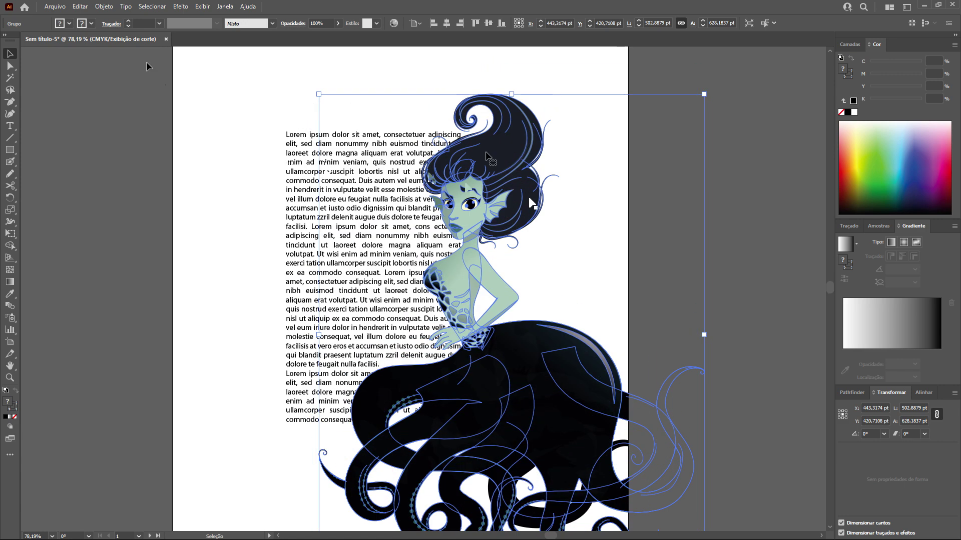
click(104, 6)
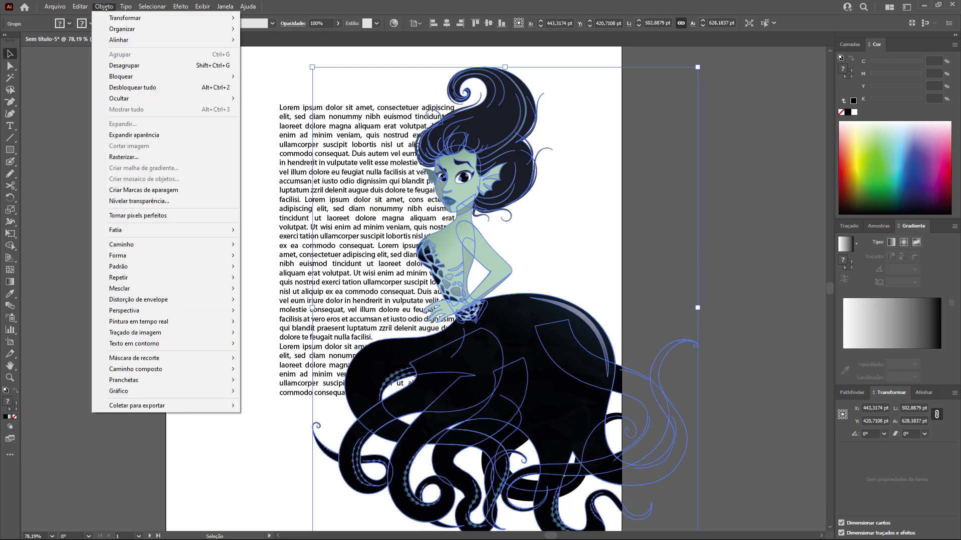
mouse_move(138, 343)
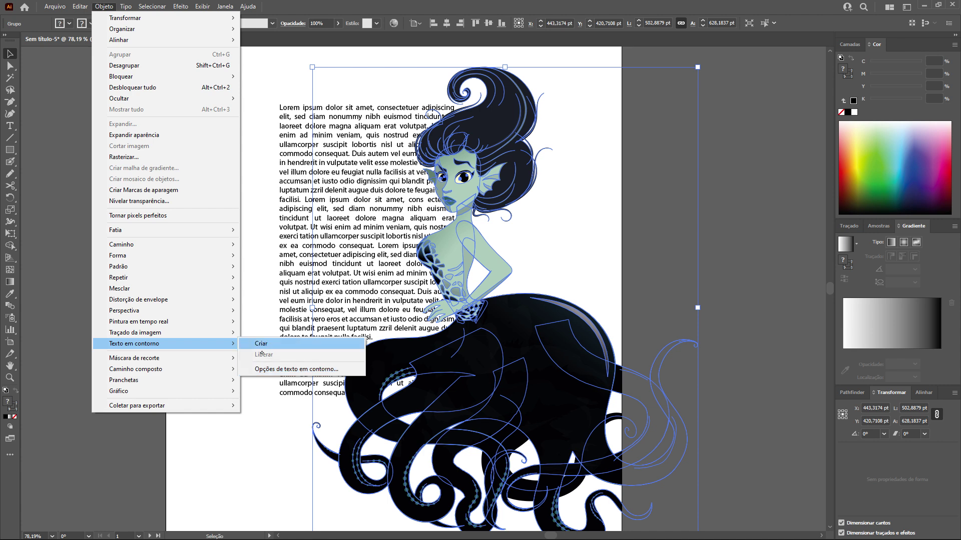
click(291, 369)
drag(496, 222, 215, 157)
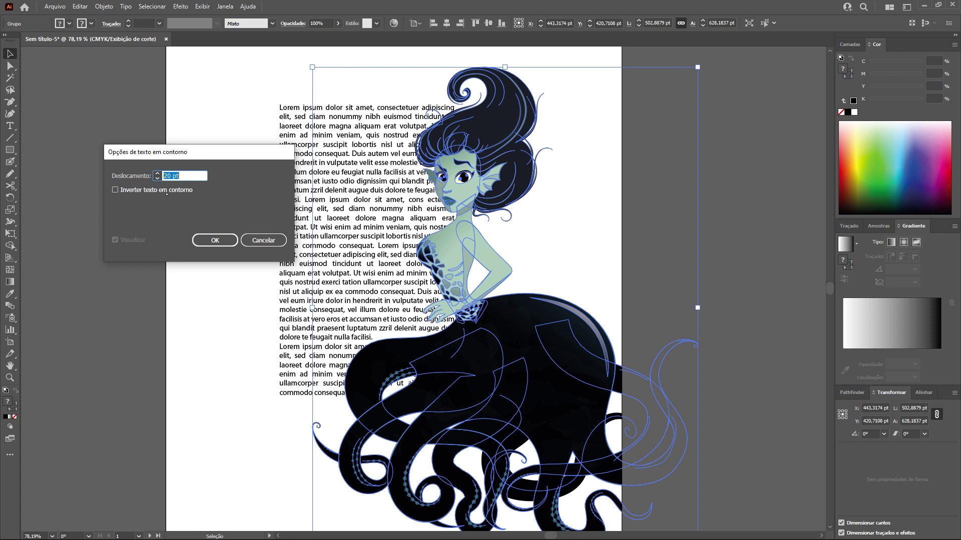
click(215, 241)
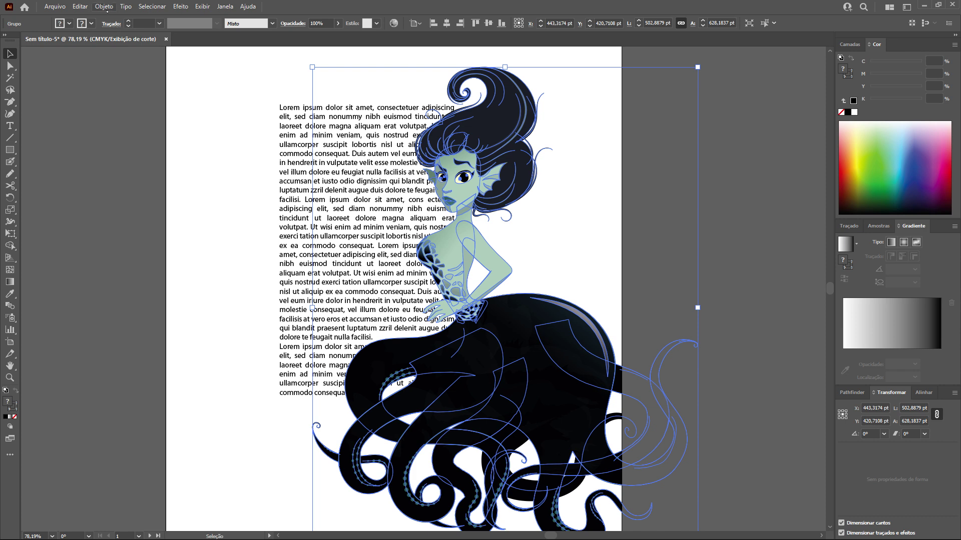
Step: Make a text wrap on the illustration so the paragraph flows around its outline
click(104, 7)
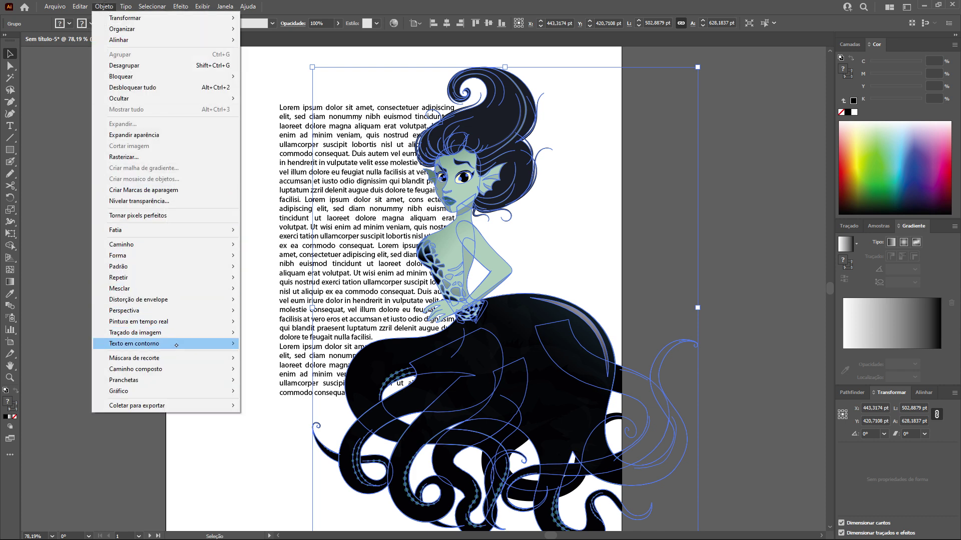
mouse_move(230, 346)
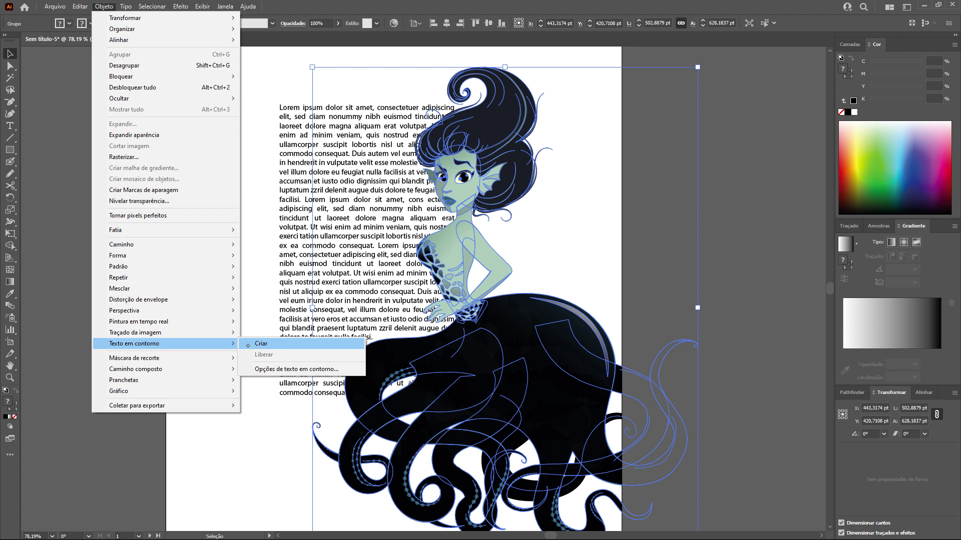
click(276, 346)
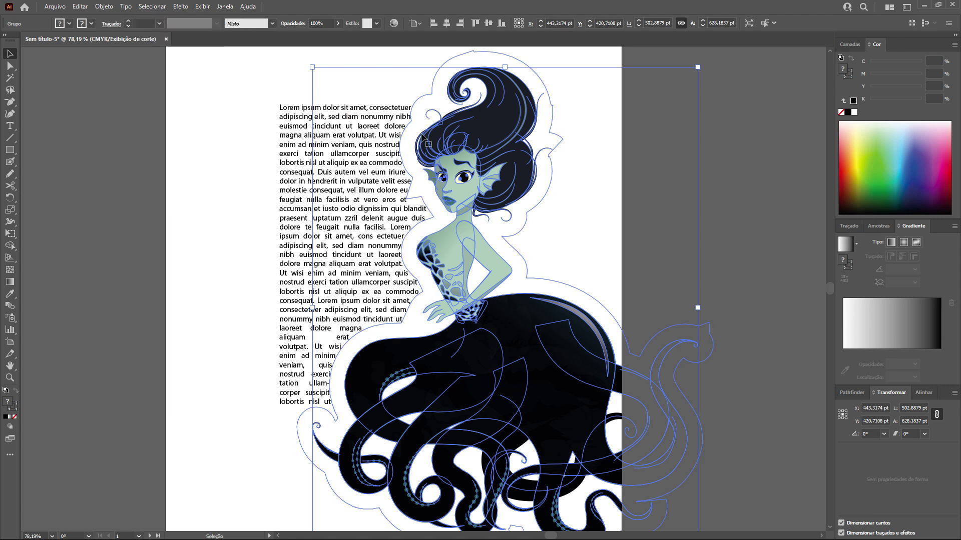
click(186, 243)
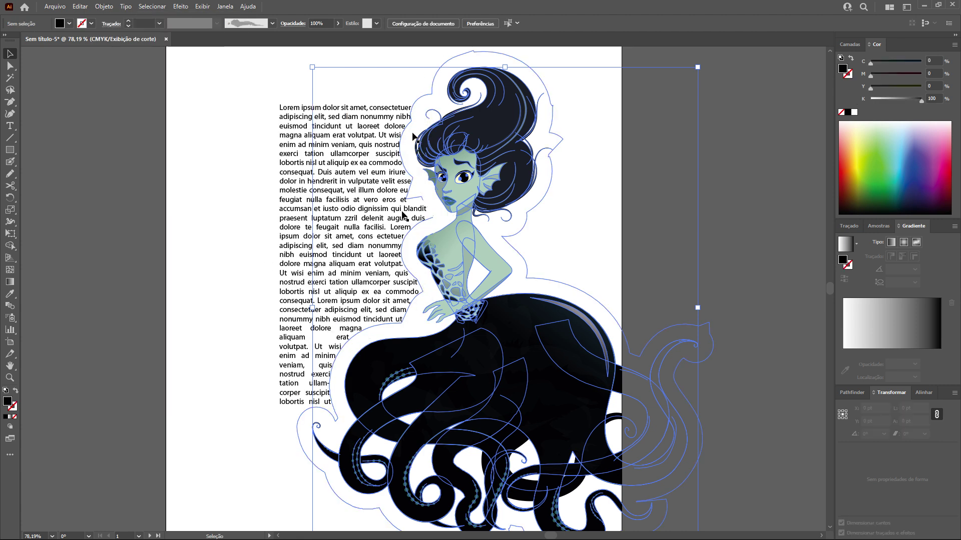
Step: Set the illustration's text wrap offset to 10 pt
click(460, 192)
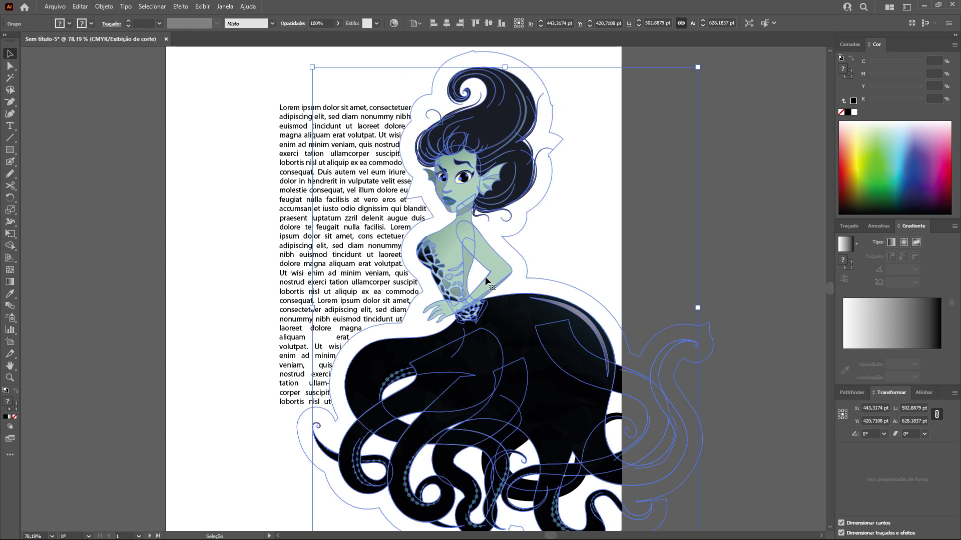
click(101, 10)
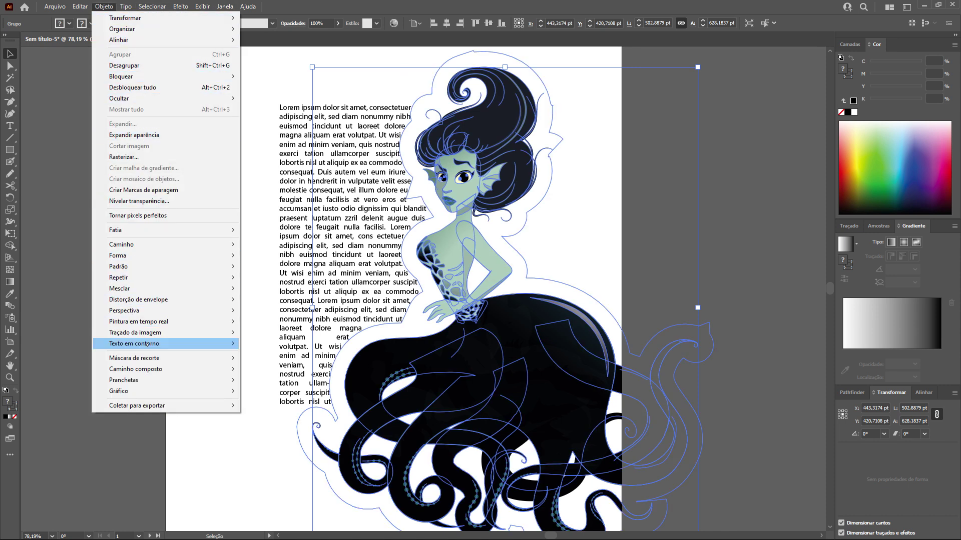
click(486, 280)
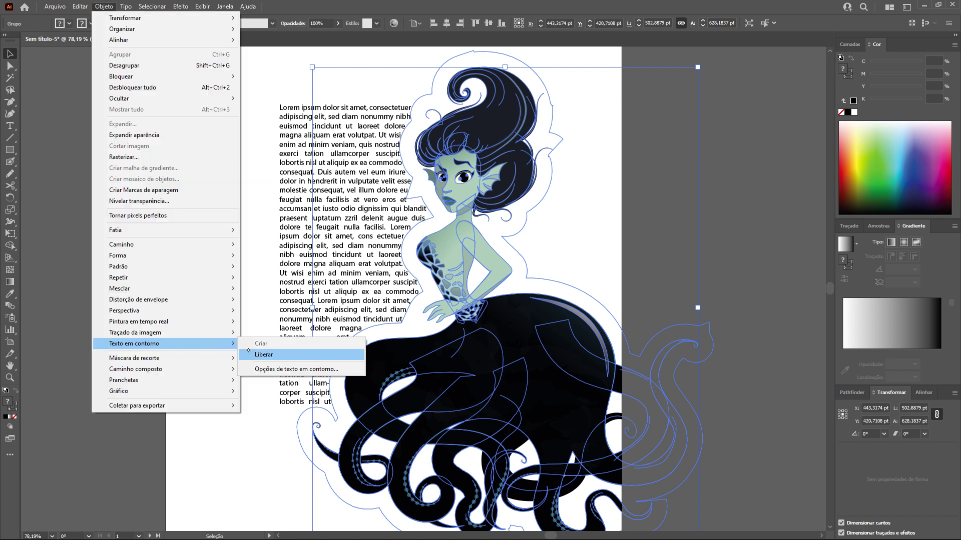
click(278, 369)
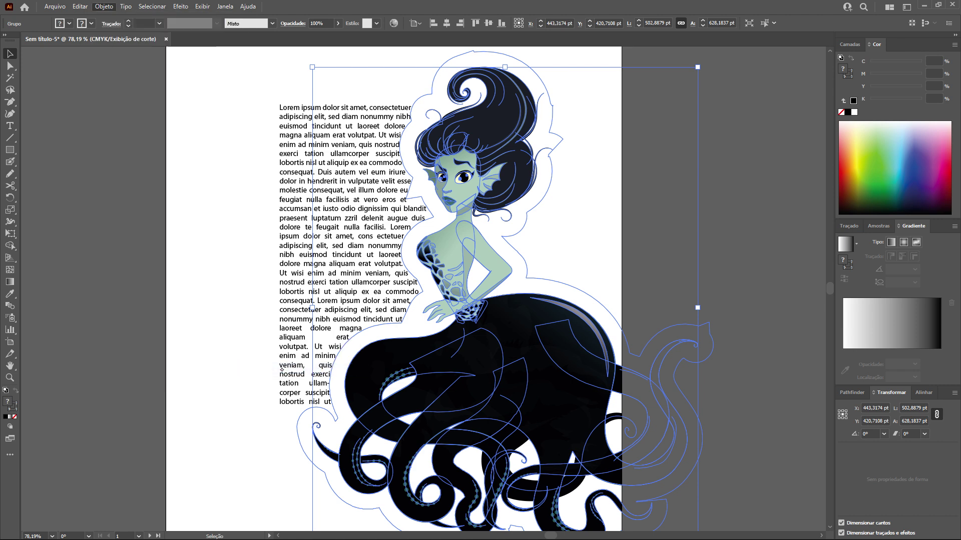
text(10)
key(Return)
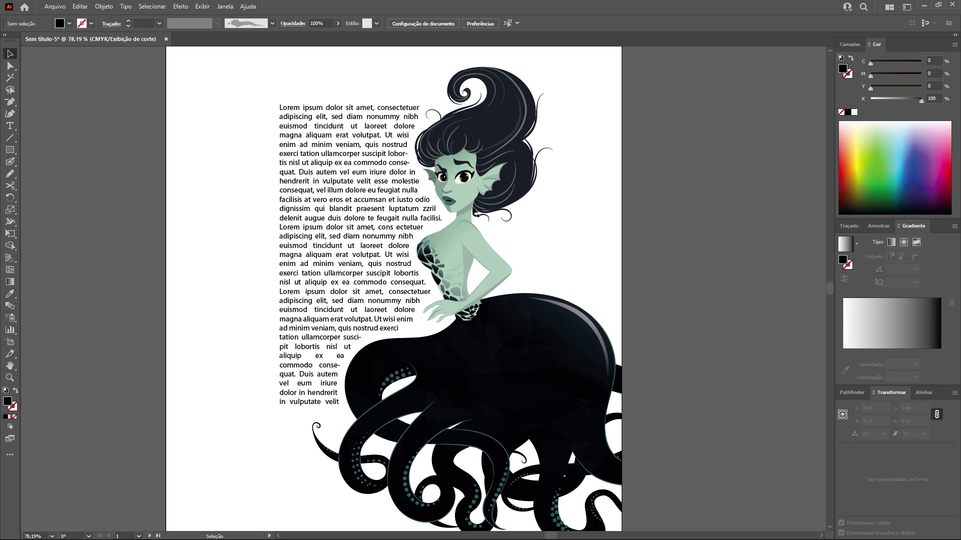
Step: Try releasing the illustration's text wrap, and undo the release
click(487, 173)
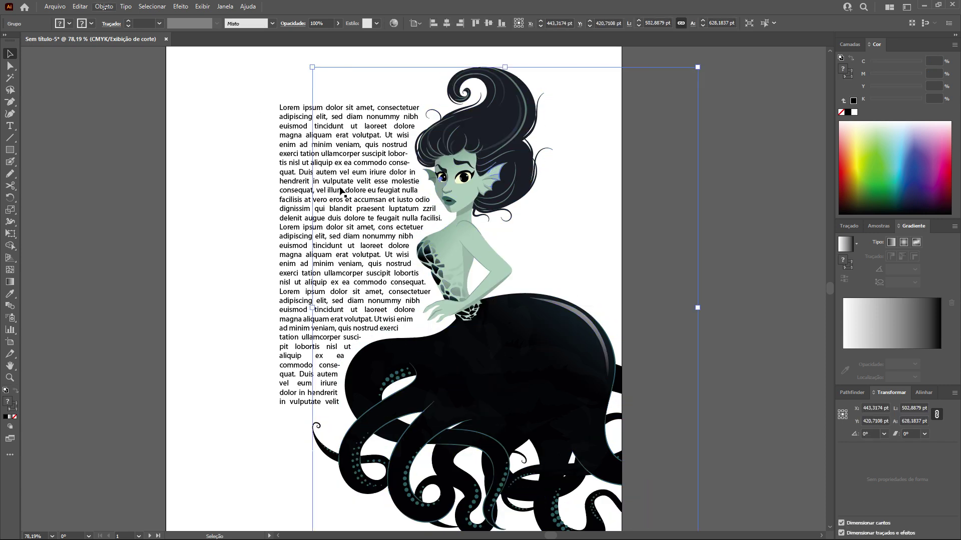
click(104, 7)
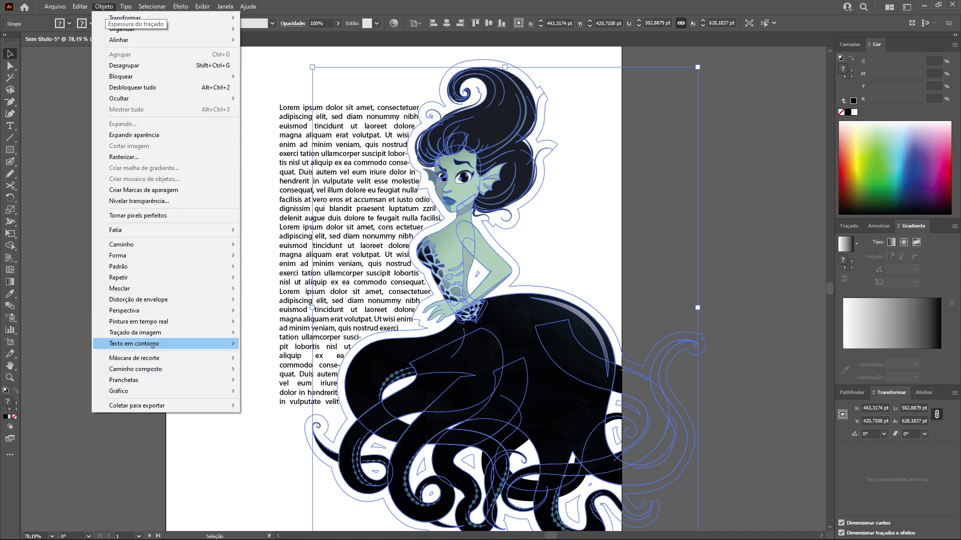
mouse_move(150, 344)
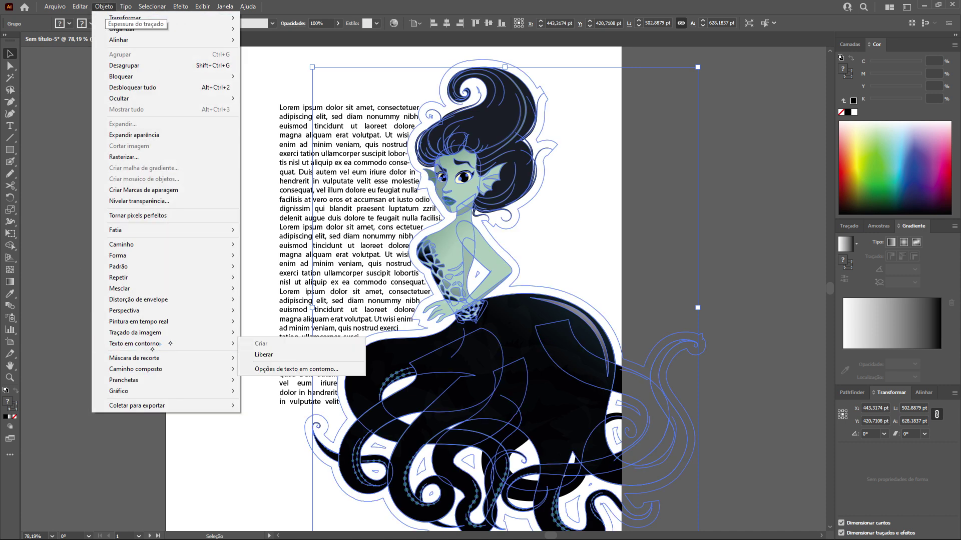
click(285, 355)
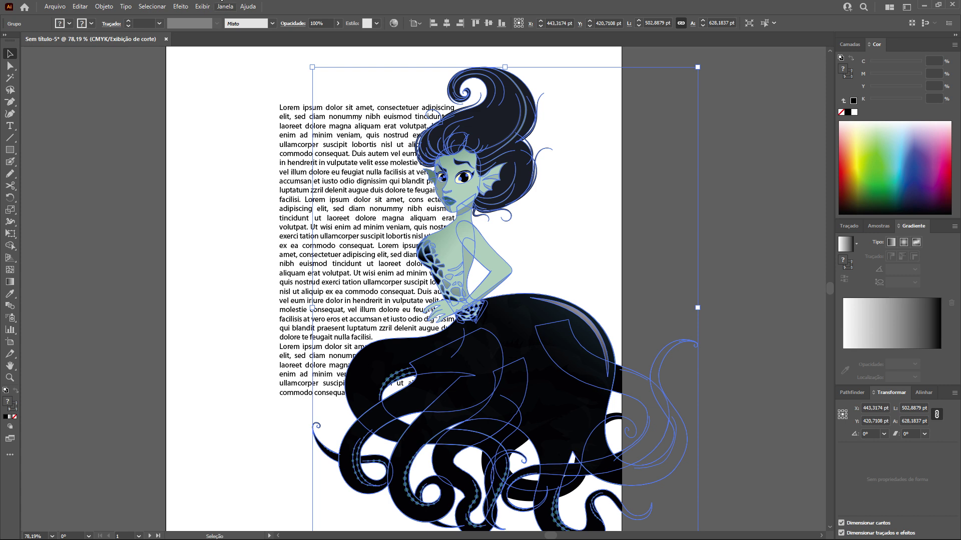
key(ctrl+z)
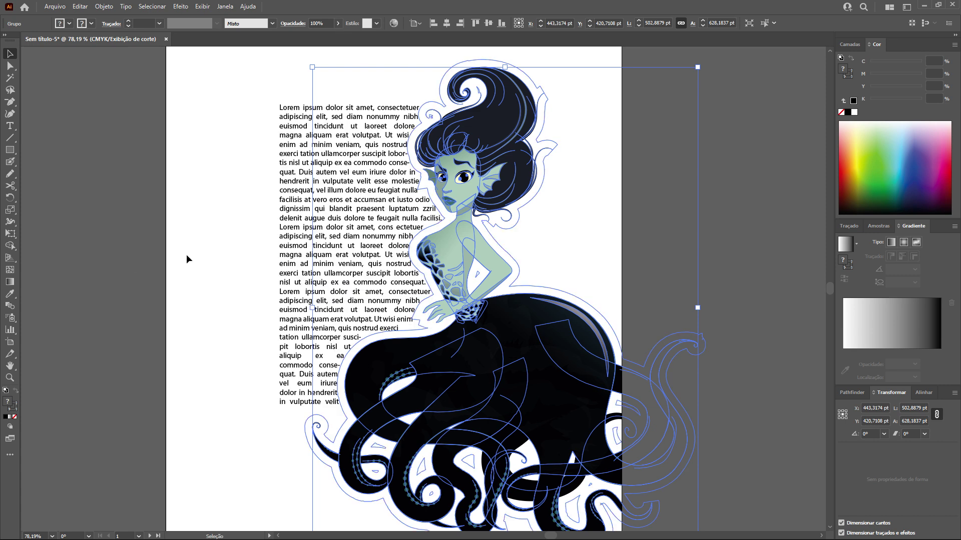
Step: Try moving the text block to the right side of the illustration, and undo the move
click(197, 260)
click(320, 230)
drag(322, 230, 462, 234)
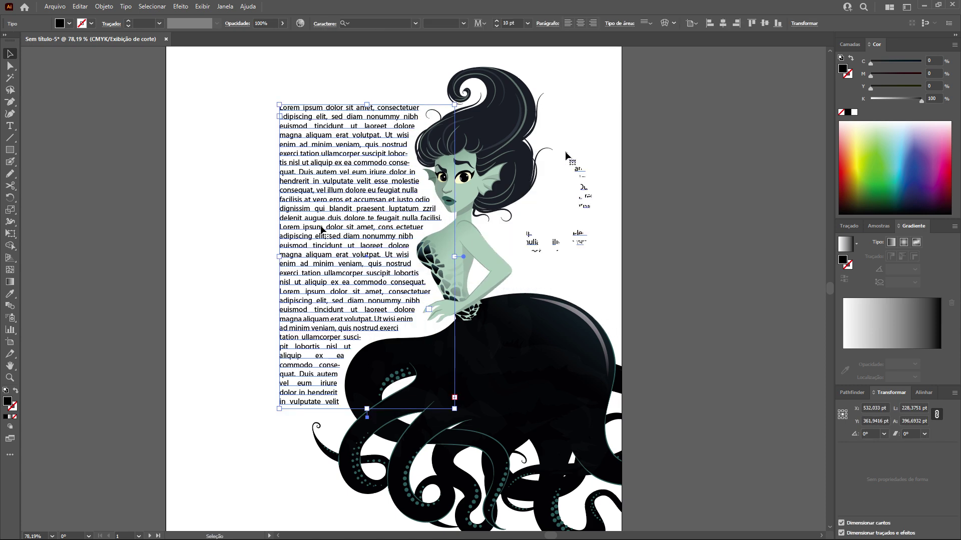
click(687, 219)
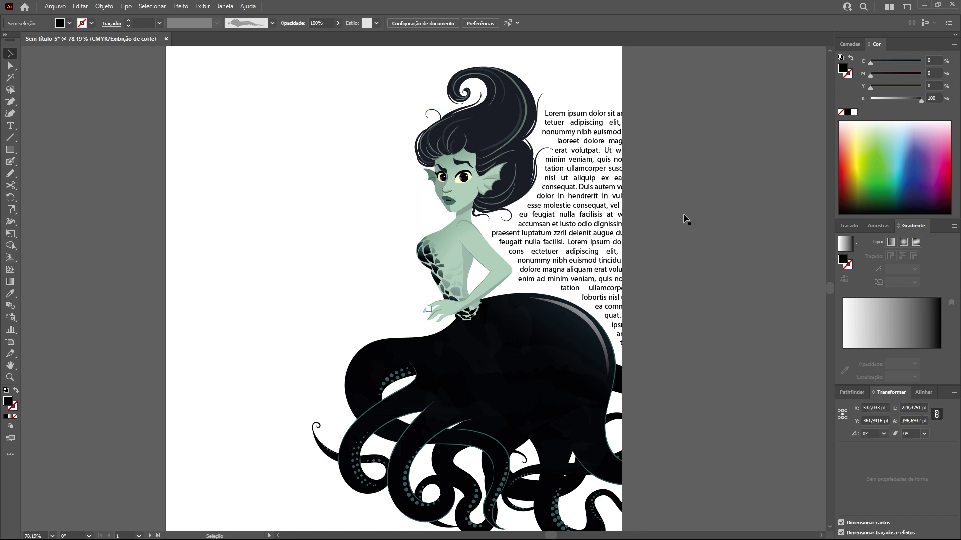
key(ctrl+z)
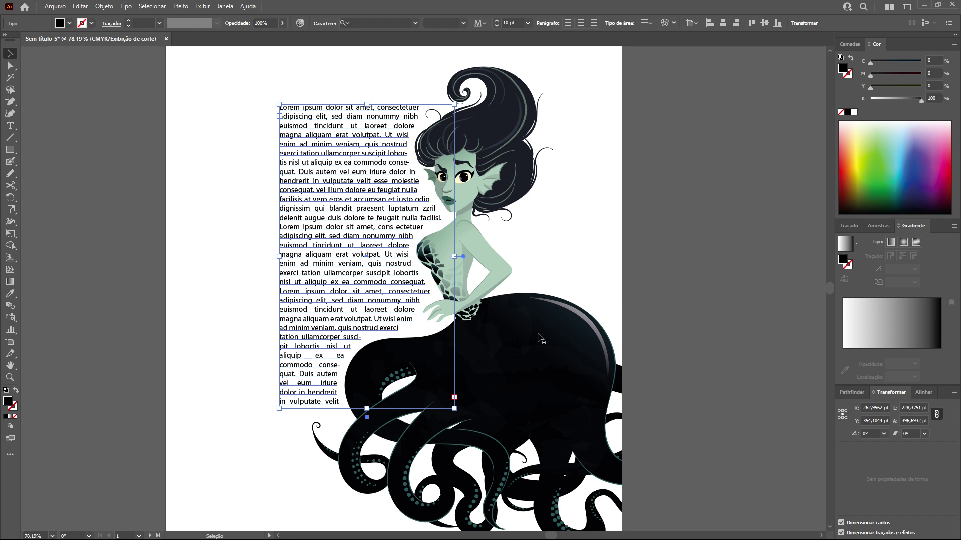
Step: Open the illustration's text wrap options to review the offset and the invert wrap setting
click(435, 200)
click(104, 6)
mouse_move(134, 343)
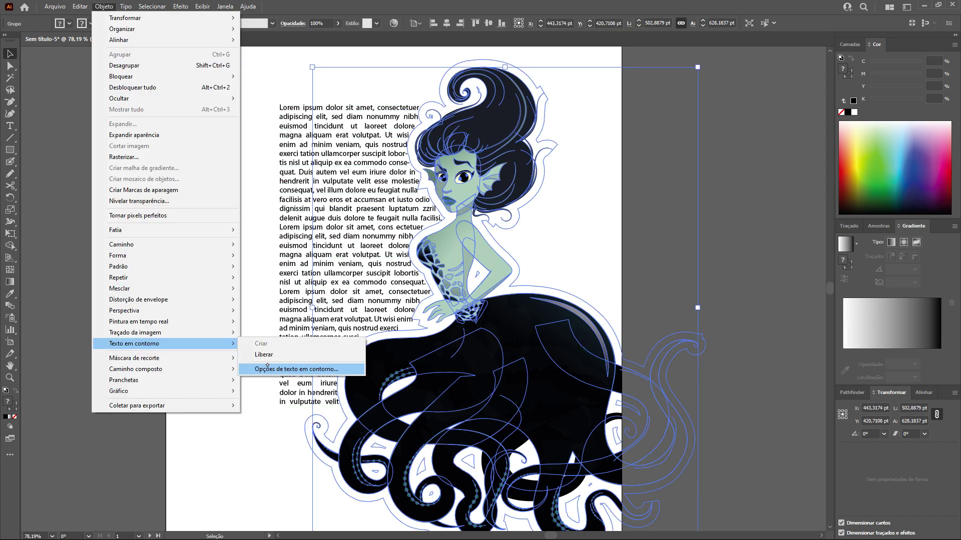
click(268, 369)
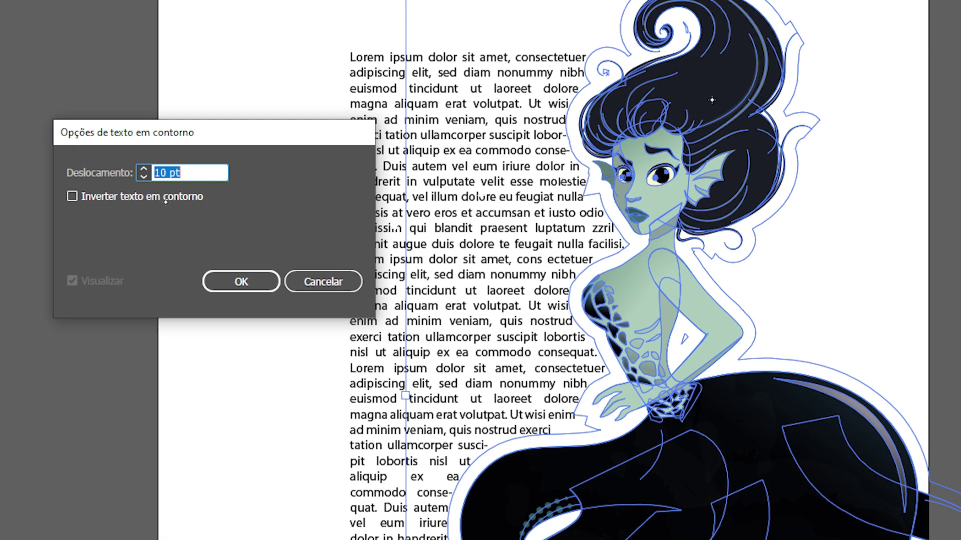
key(alt+i)
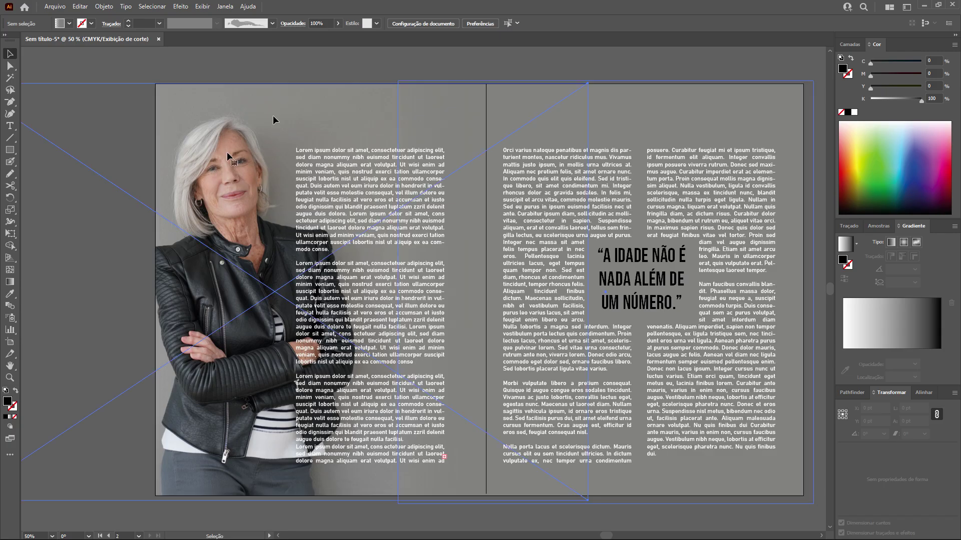
Step: Ungroup the photo and gradient background on the magazine spread, and select the gradient rectangle on its own
click(272, 115)
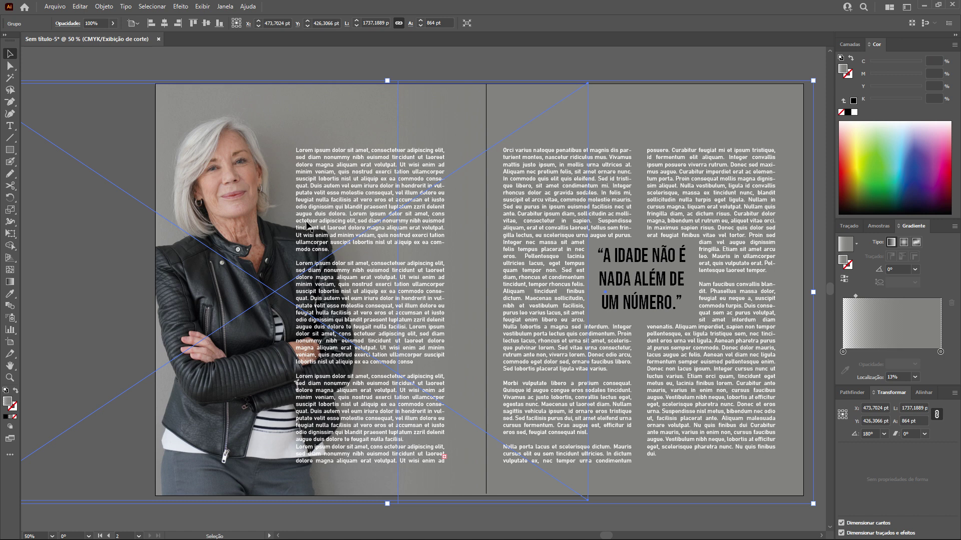
key(ctrl+shift+g)
key(ctrl+shift+a)
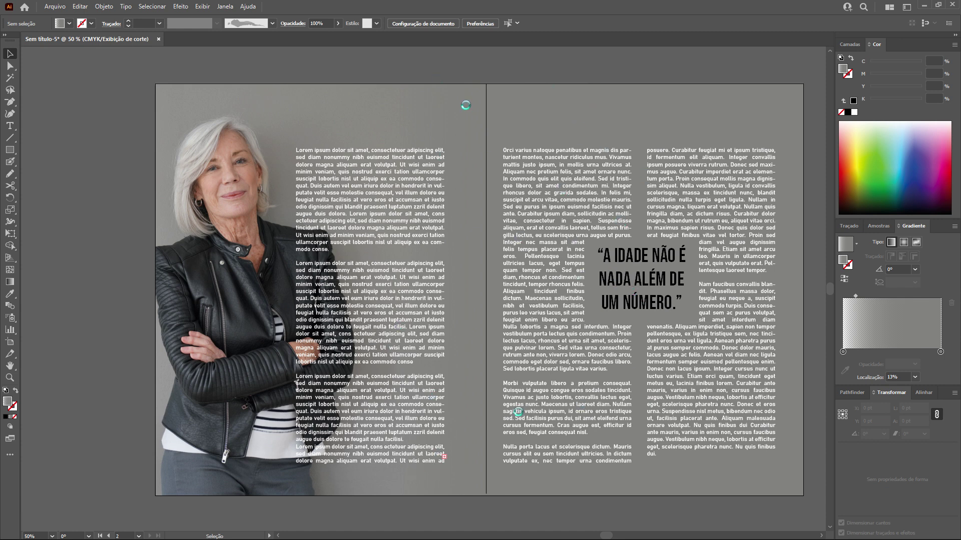
click(660, 111)
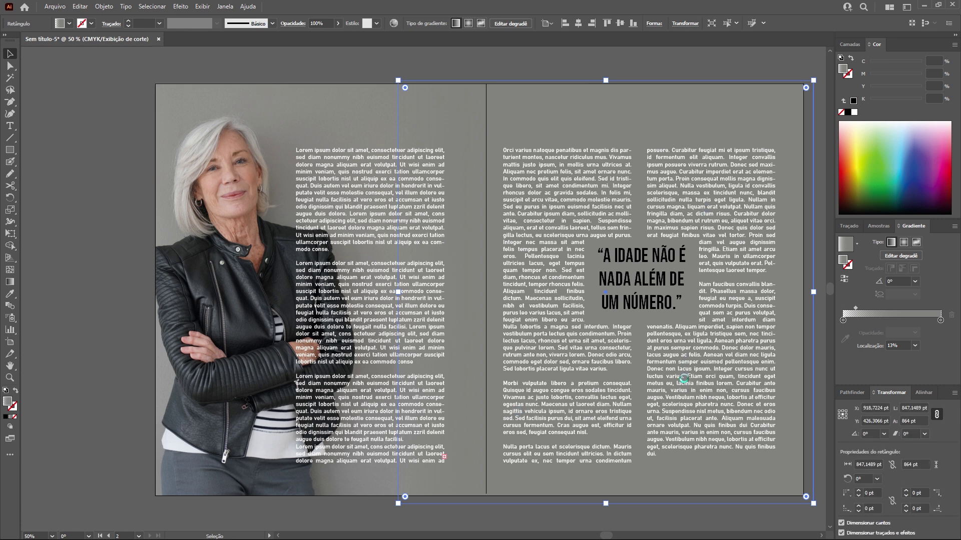
click(345, 103)
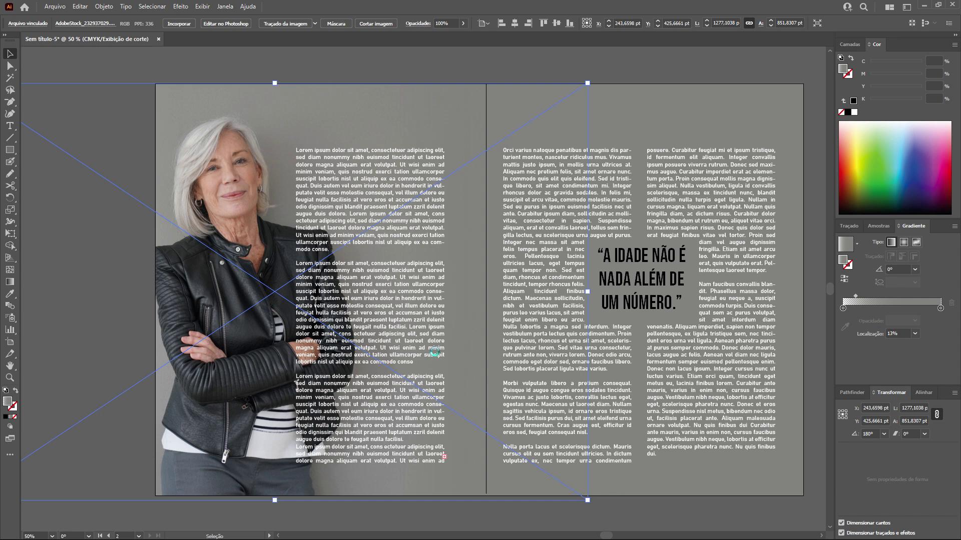
click(369, 75)
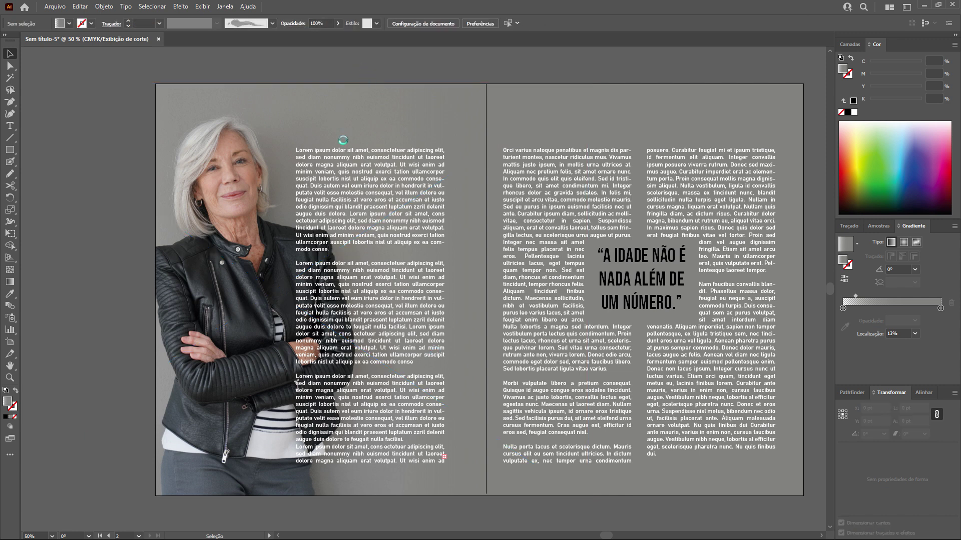
click(269, 106)
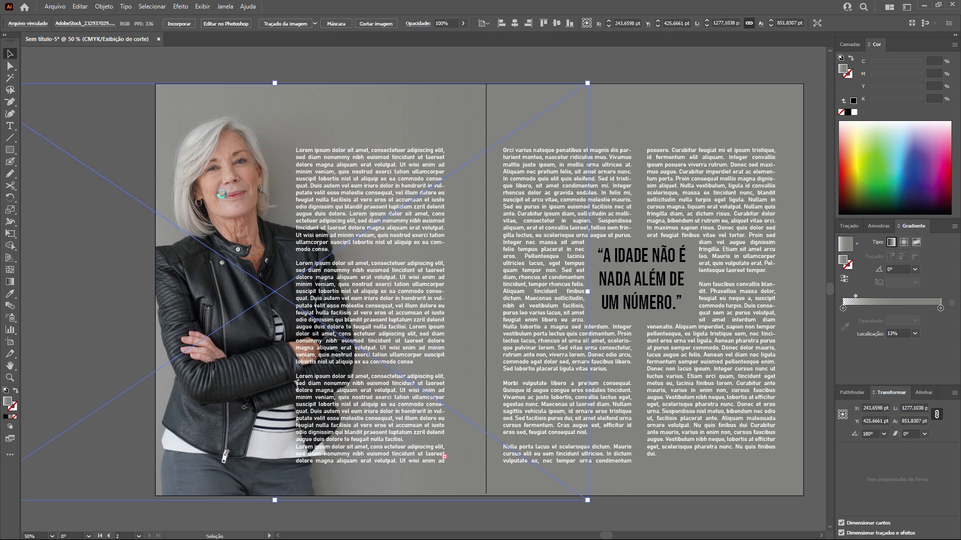
click(530, 146)
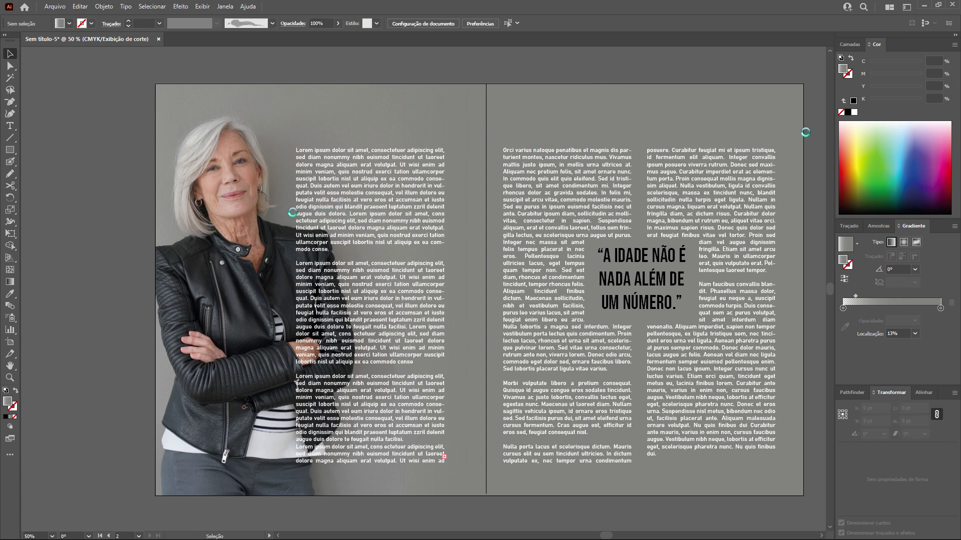
Step: Trace the woman's silhouette along the text side with the Pencil tool as a closed path with a green stroke and no fill
click(874, 159)
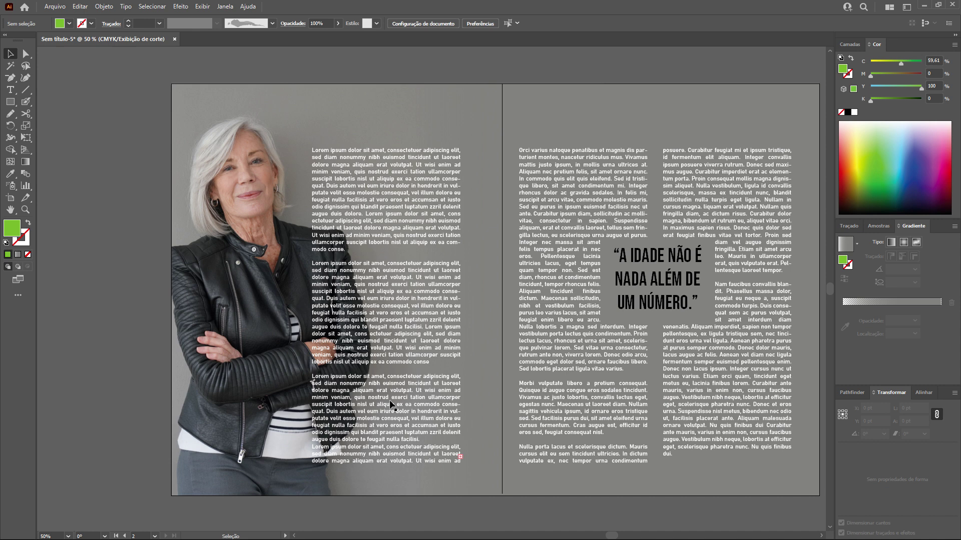
click(11, 114)
mouse_move(199, 127)
mouse_down()
mouse_move(241, 109)
mouse_move(268, 118)
mouse_move(298, 175)
mouse_move(295, 217)
mouse_move(329, 225)
mouse_up()
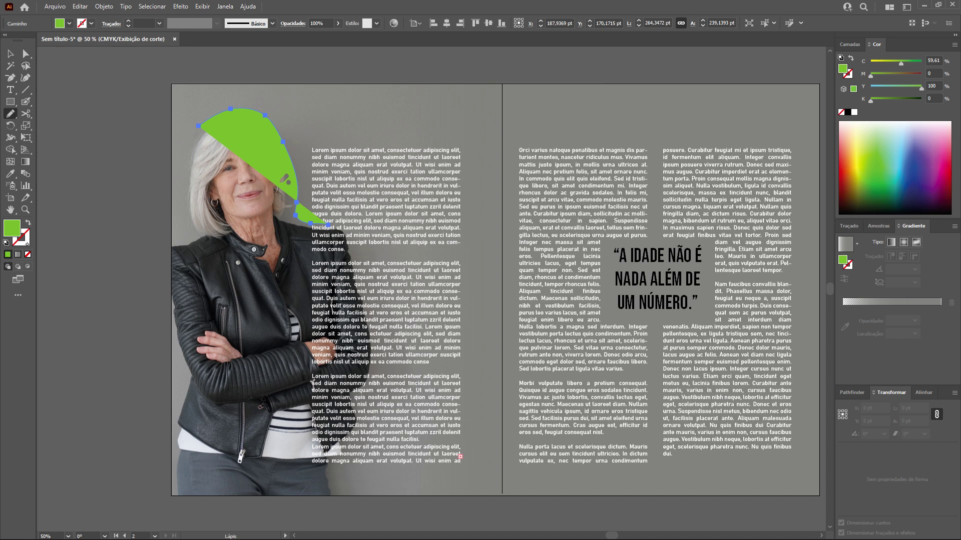
key(ctrl+z)
mouse_move(233, 118)
mouse_down()
mouse_move(276, 145)
mouse_move(285, 222)
mouse_move(343, 228)
mouse_up()
mouse_move(361, 275)
mouse_down()
mouse_move(370, 372)
mouse_move(348, 390)
mouse_move(357, 421)
mouse_move(334, 441)
mouse_move(329, 495)
mouse_move(212, 496)
mouse_move(198, 162)
mouse_move(209, 129)
mouse_up()
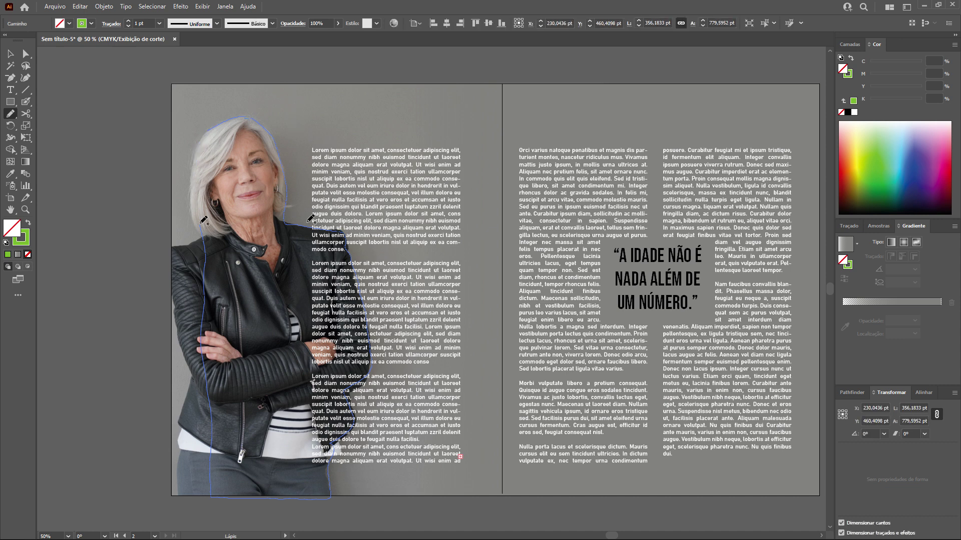
Step: Remove the green stroke from the traced silhouette path so it has neither fill nor stroke
click(9, 53)
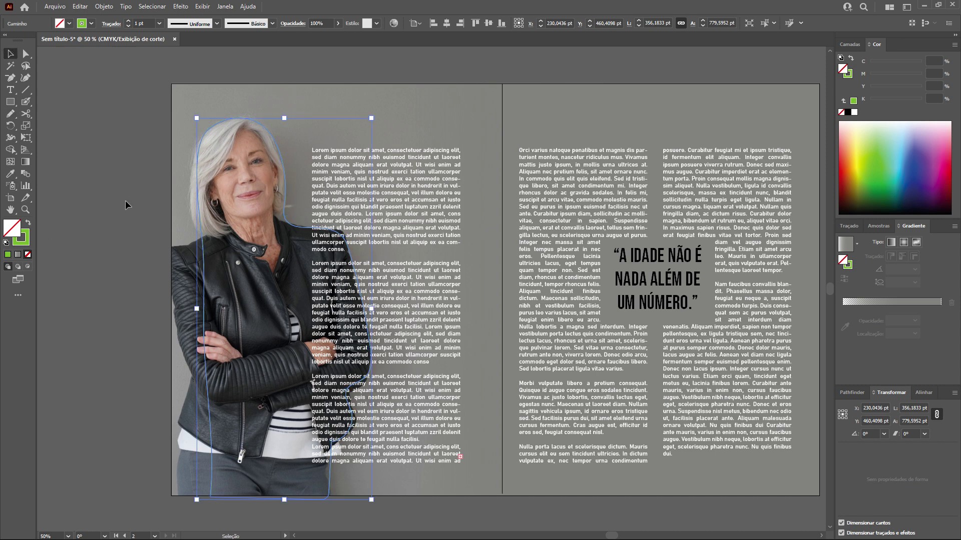
click(20, 242)
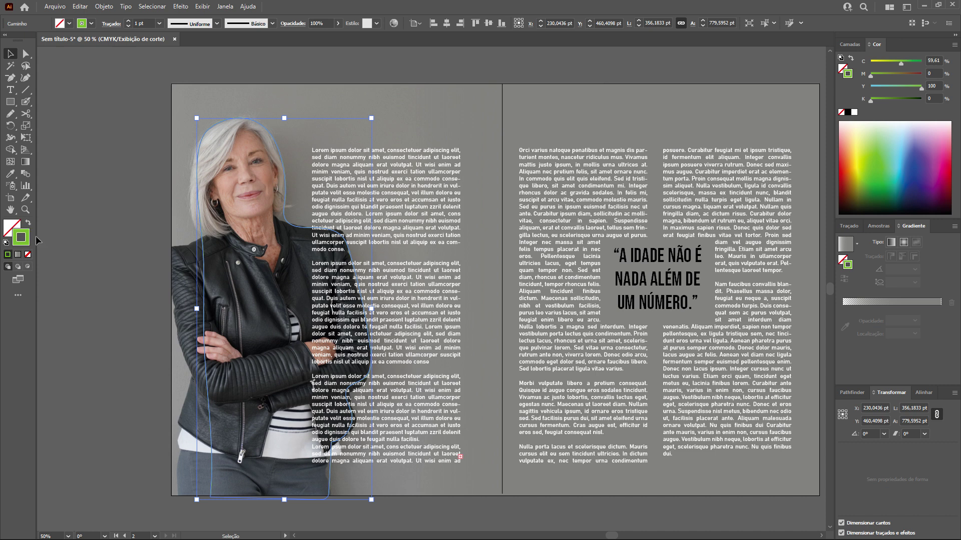
click(28, 255)
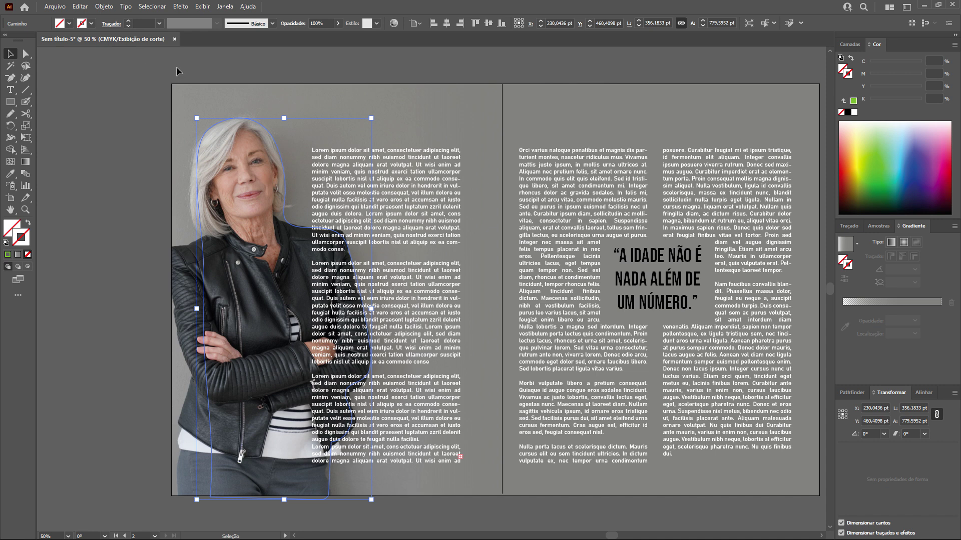
Step: Create a text wrap on the silhouette path with a 10 pt offset, and deselect the path
click(104, 6)
click(270, 368)
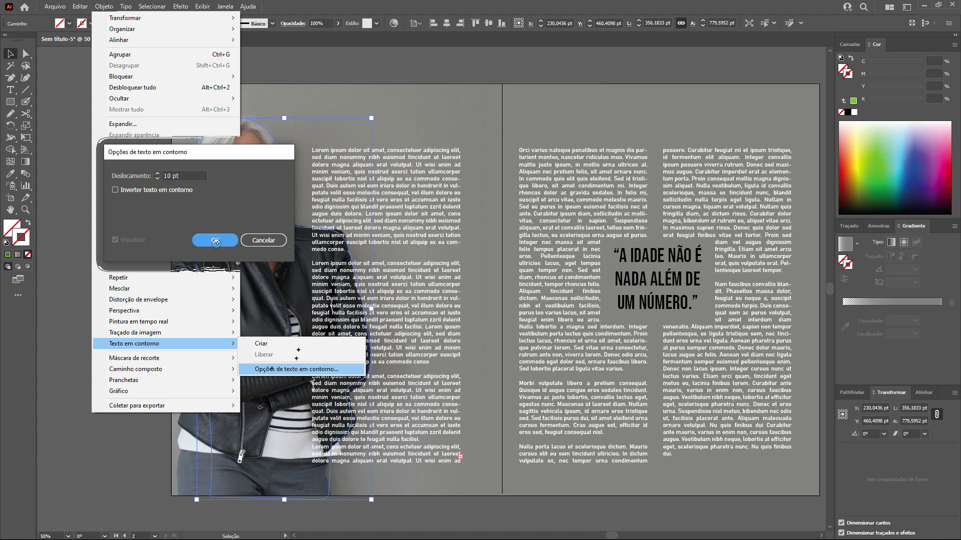
key(Return)
click(104, 6)
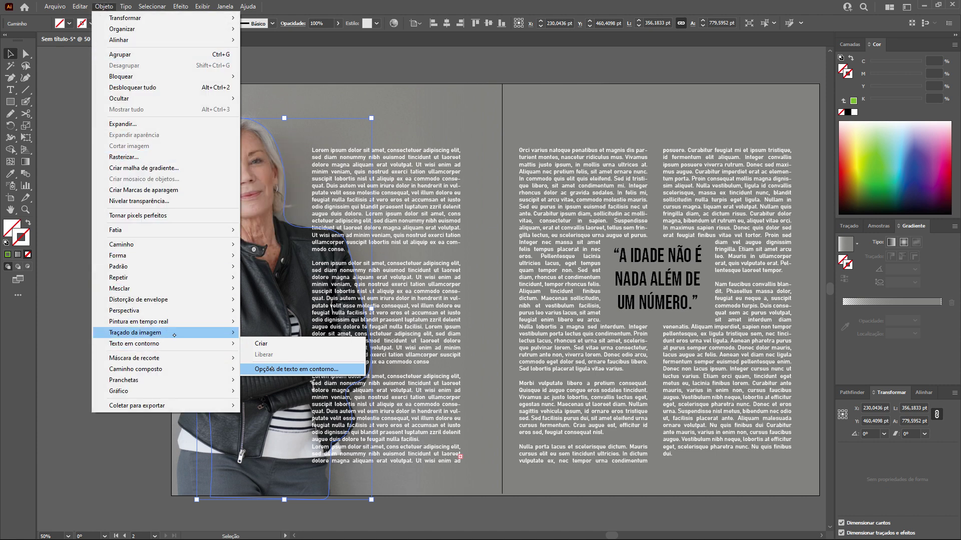
mouse_move(234, 344)
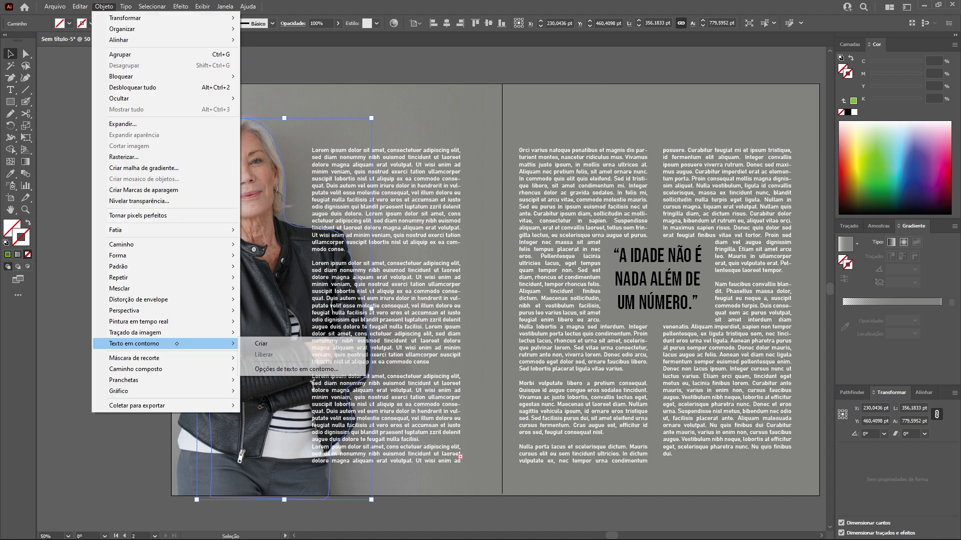
click(127, 294)
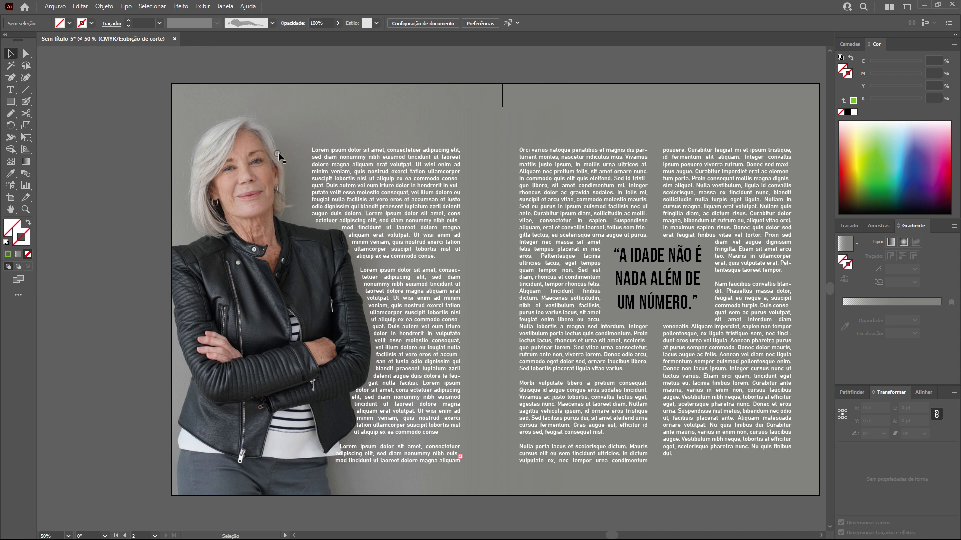
Step: Set the silhouette path's text wrap offset to 20 pt with the preview on, and apply it
click(261, 136)
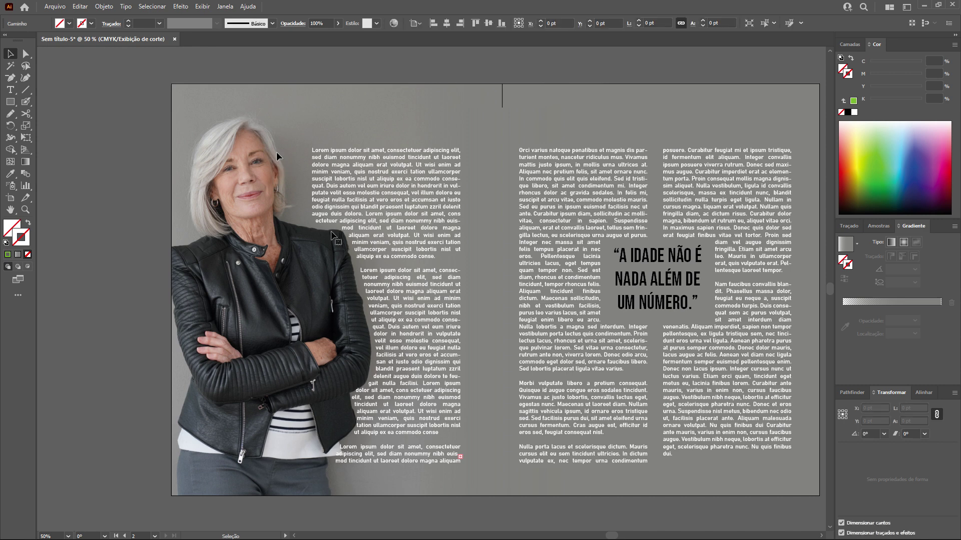
click(104, 7)
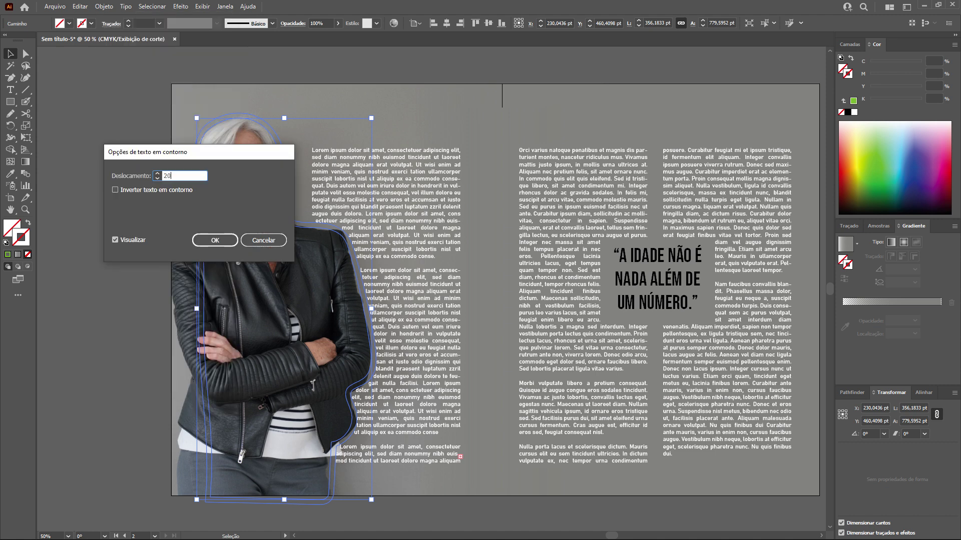
key(Tab)
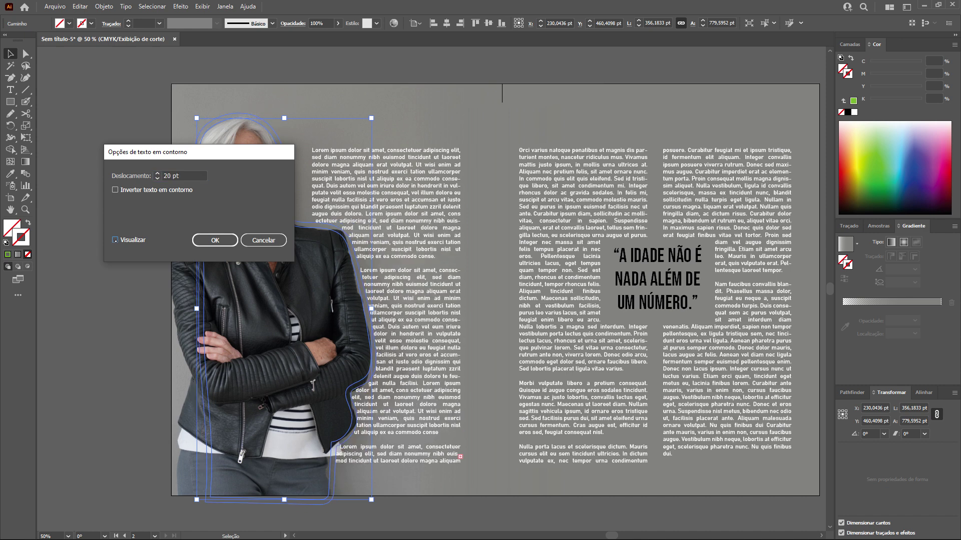
click(115, 240)
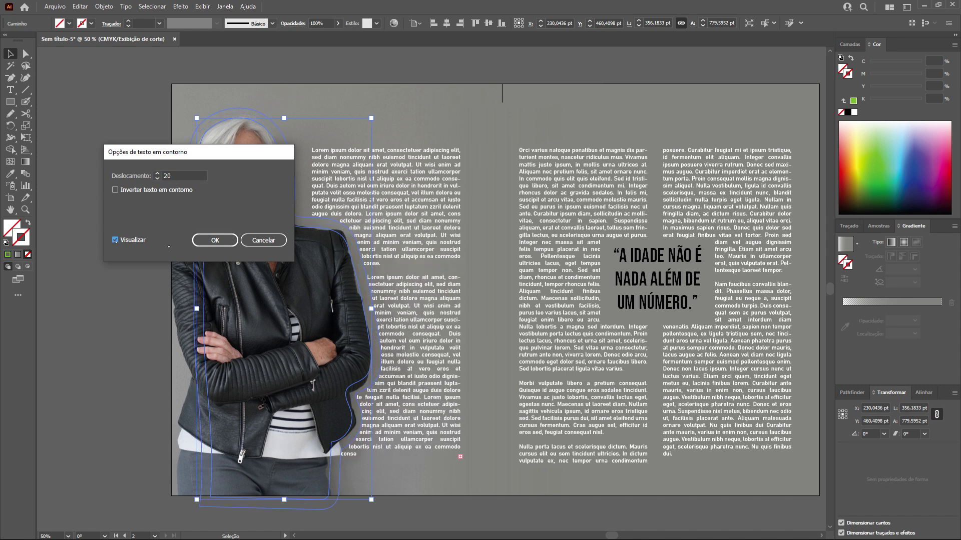
click(215, 240)
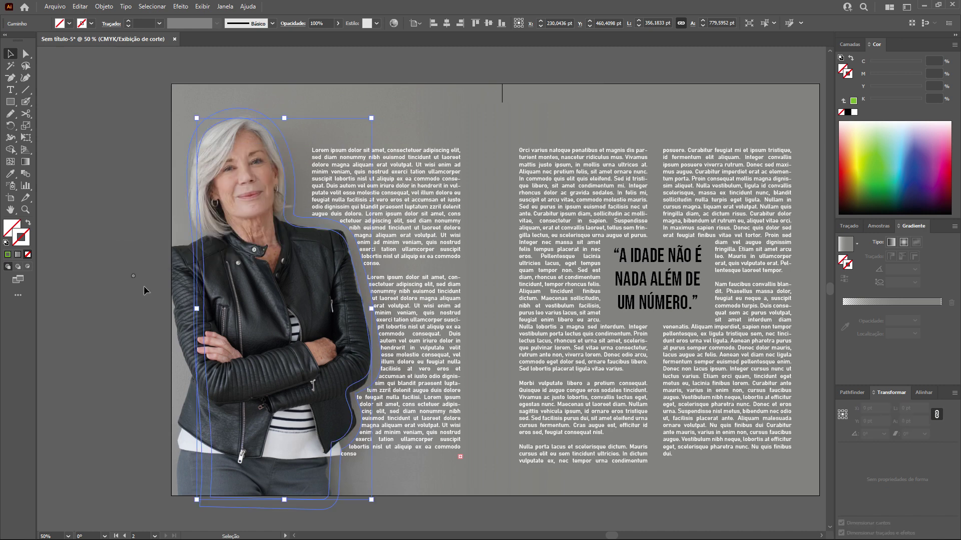
Step: Nudge the text block beside the woman left toward her silhouette so its lines follow the contour, and deselect it
click(324, 196)
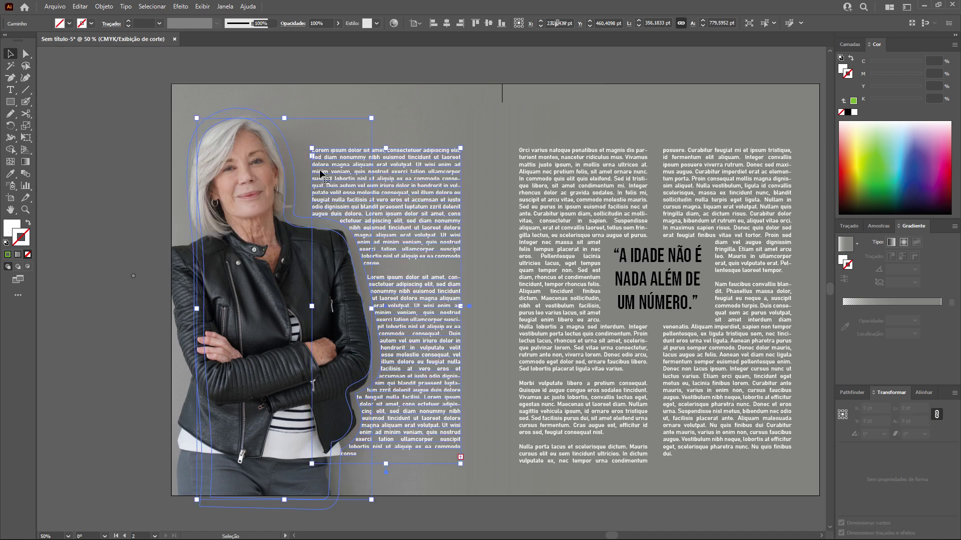
click(320, 173)
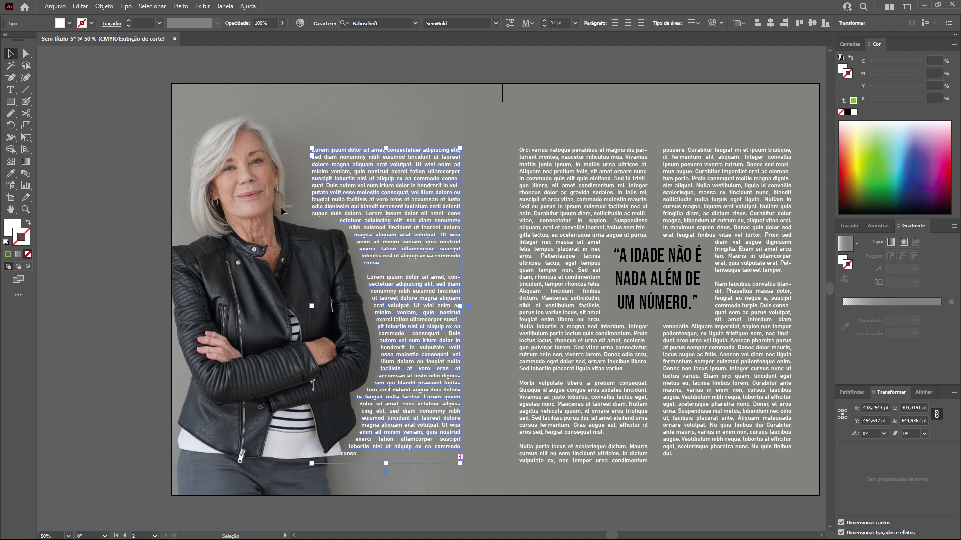
key(Left)
key(Left)
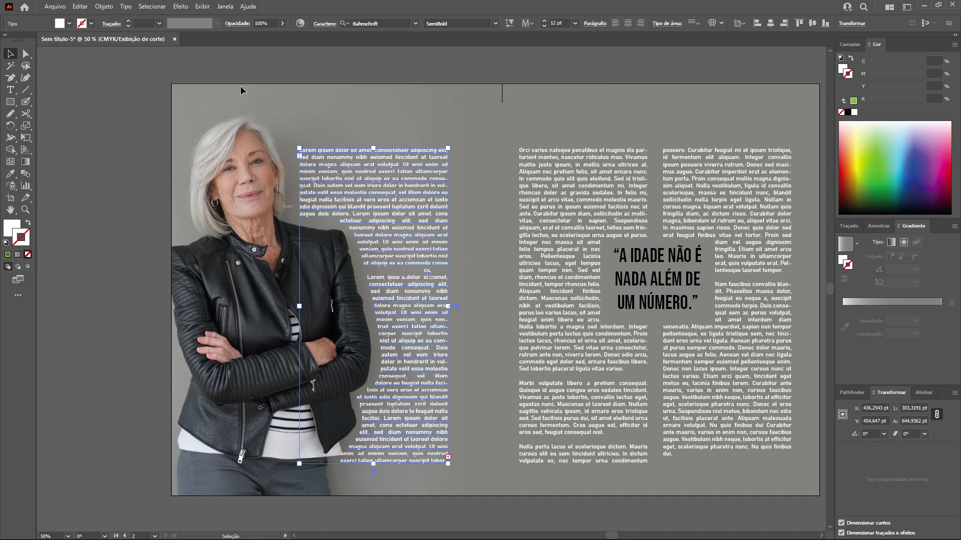
key(Left)
key(Left)
click(404, 143)
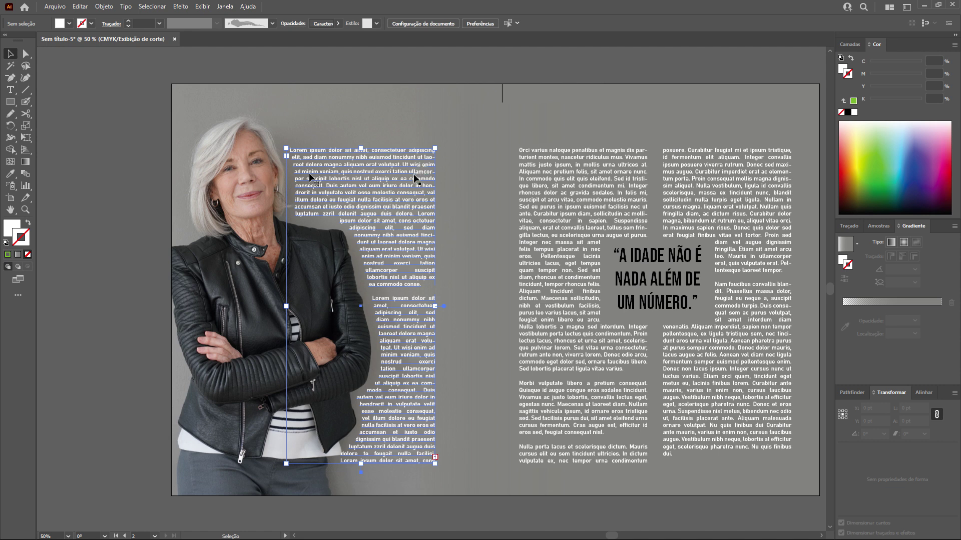
click(435, 467)
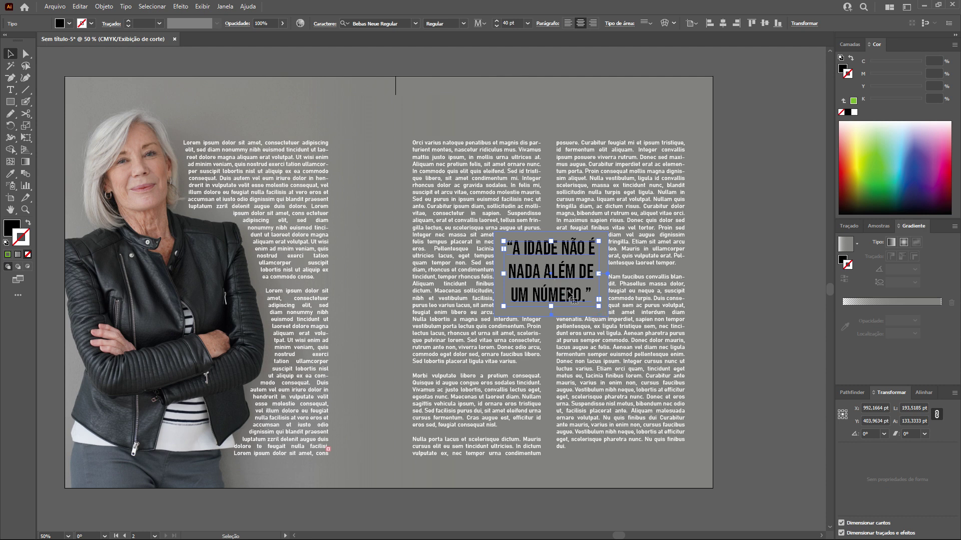
Step: Open the pull quote's text wrap options to check the offset, cancel them, and deselect the quote
click(126, 7)
click(104, 7)
click(104, 6)
mouse_move(220, 343)
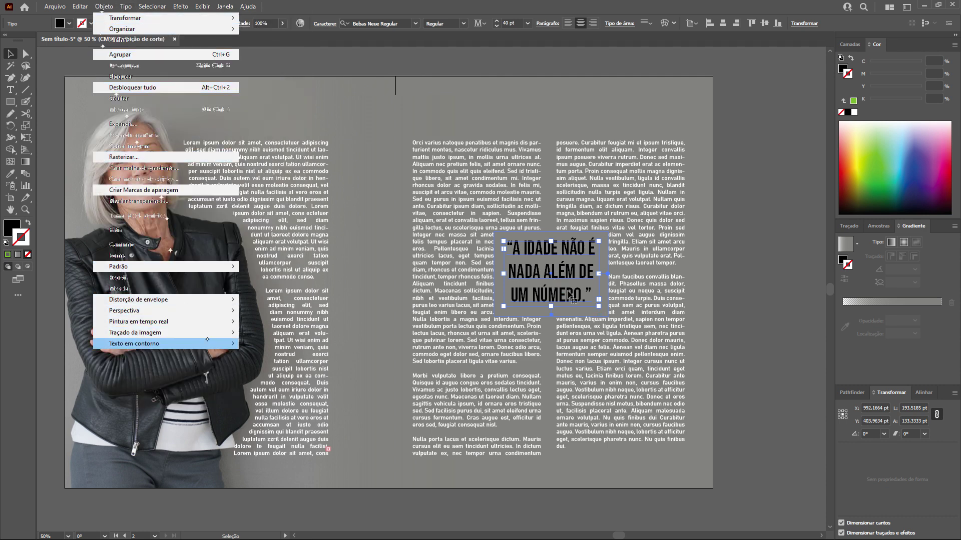
click(289, 369)
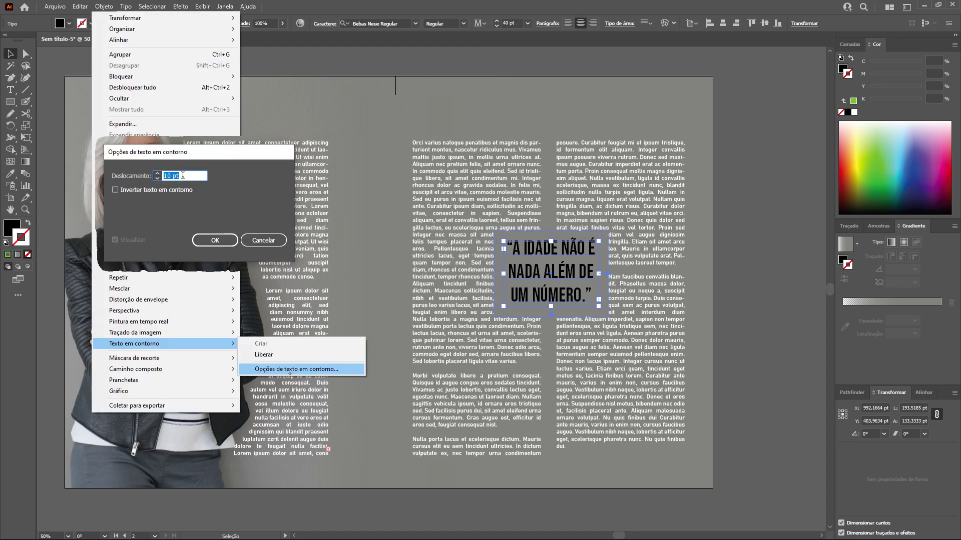
click(260, 240)
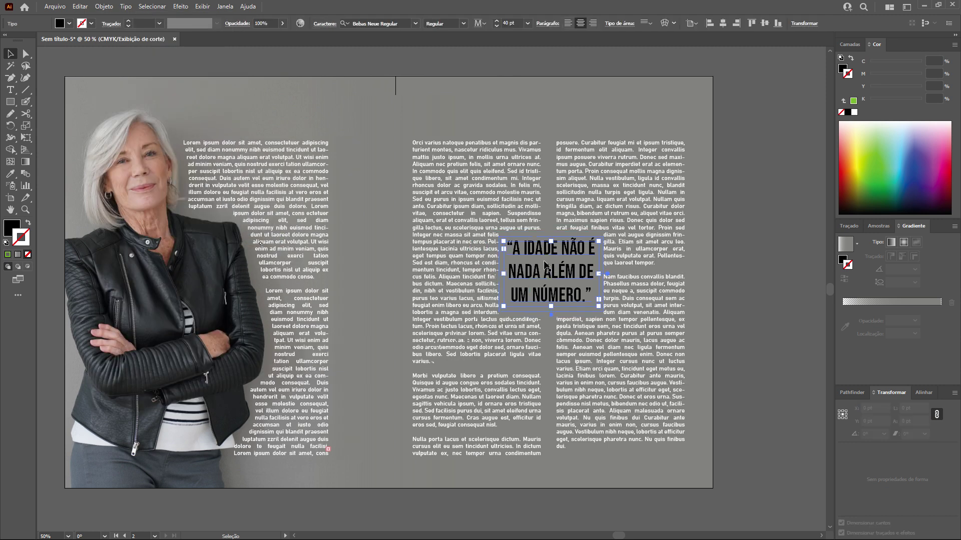
key(ctrl+shift+a)
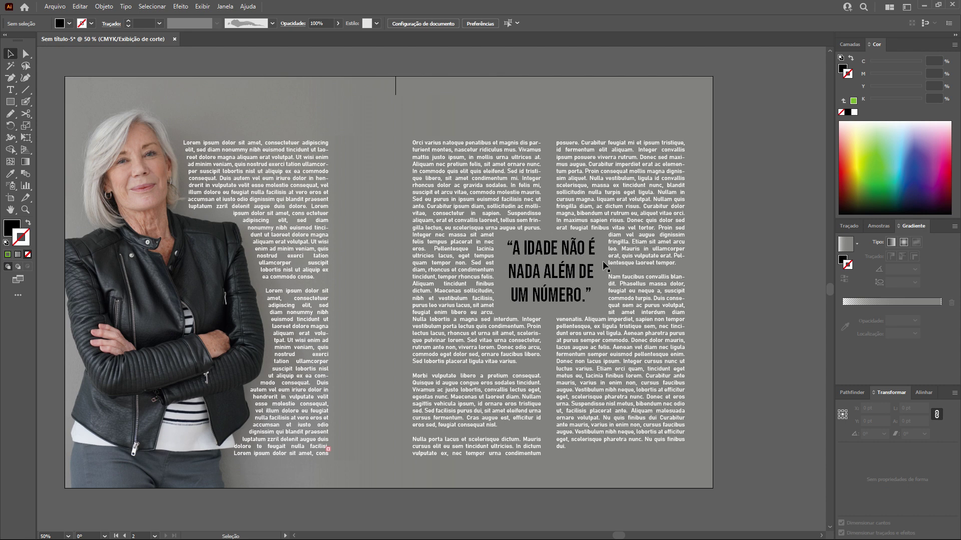
Step: Move the pull quote frame slightly down between the two text columns, to a Y position of about 406 pt
key(z)
click(558, 270)
key(z)
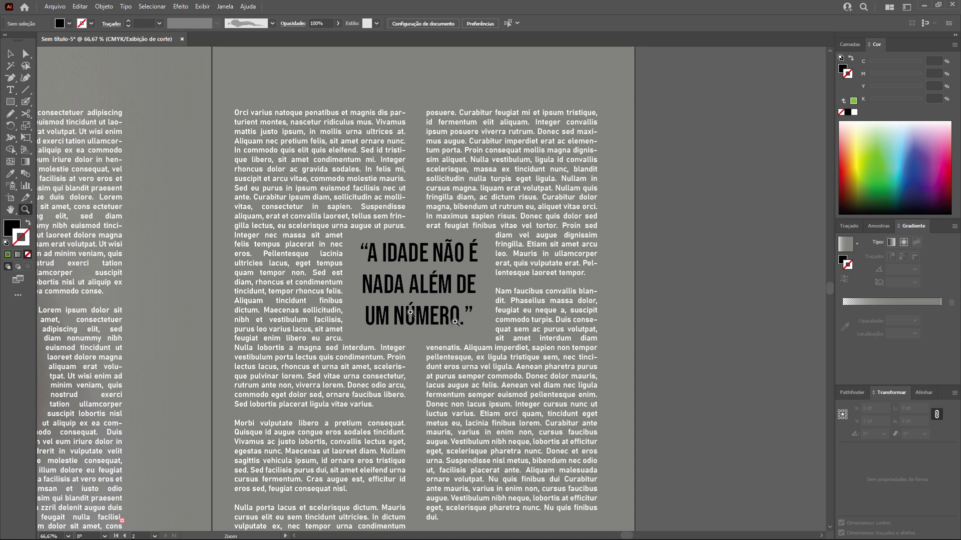
click(10, 53)
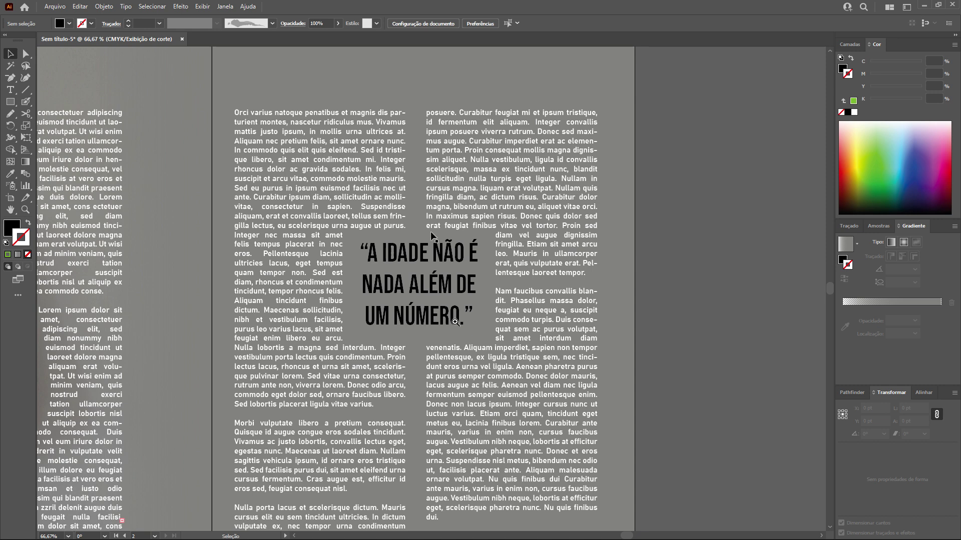
click(437, 290)
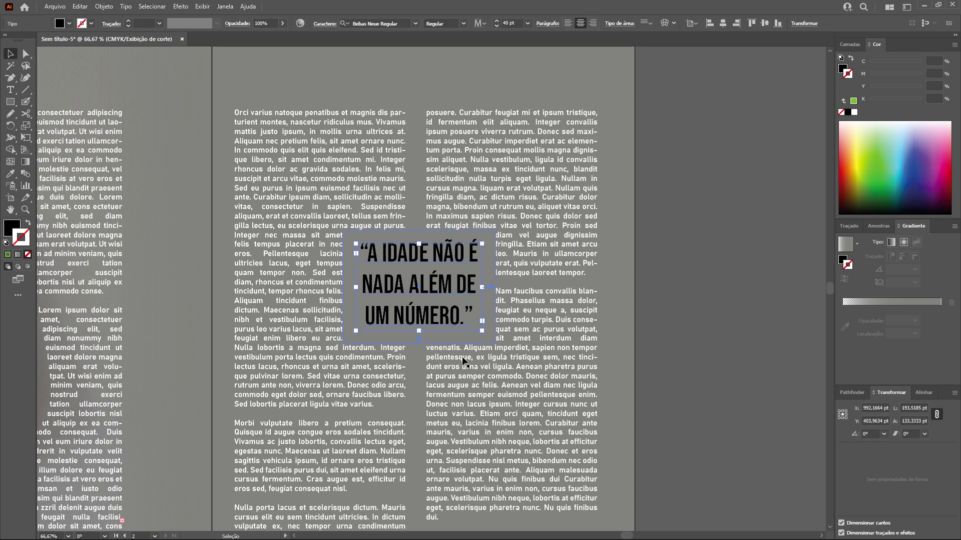
key(ctrl+z)
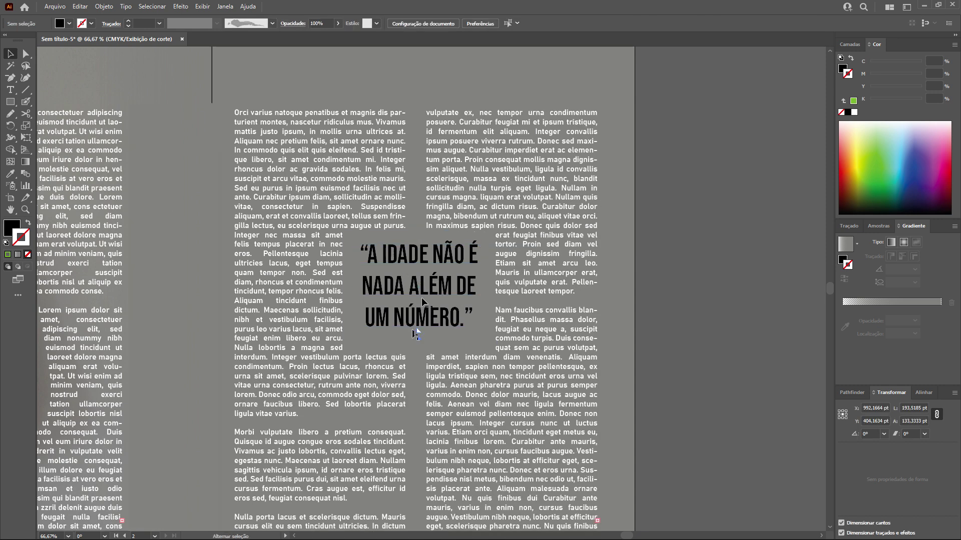
Step: Center the pull quote's text vertically within its frame using the Centro area type alignment, and deselect it
click(422, 301)
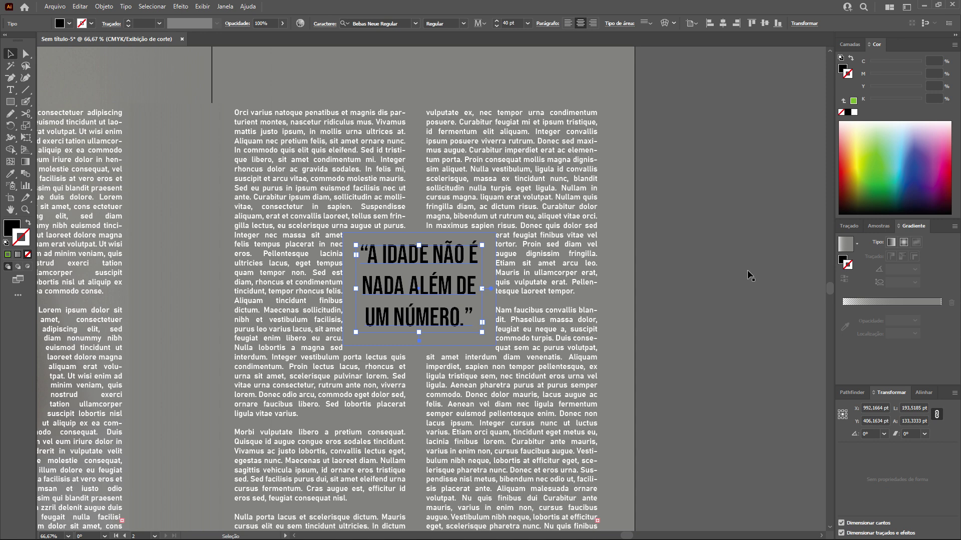
key(a)
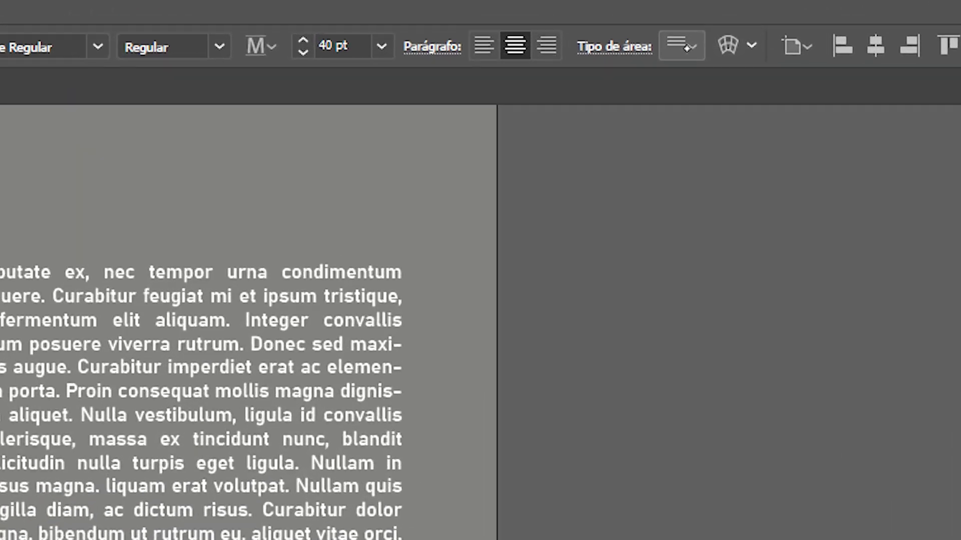
click(669, 56)
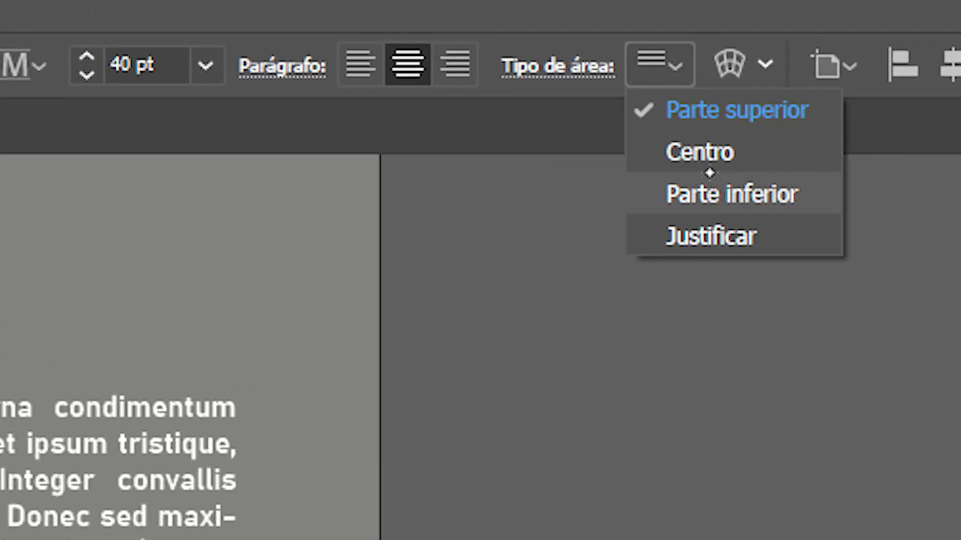
click(724, 152)
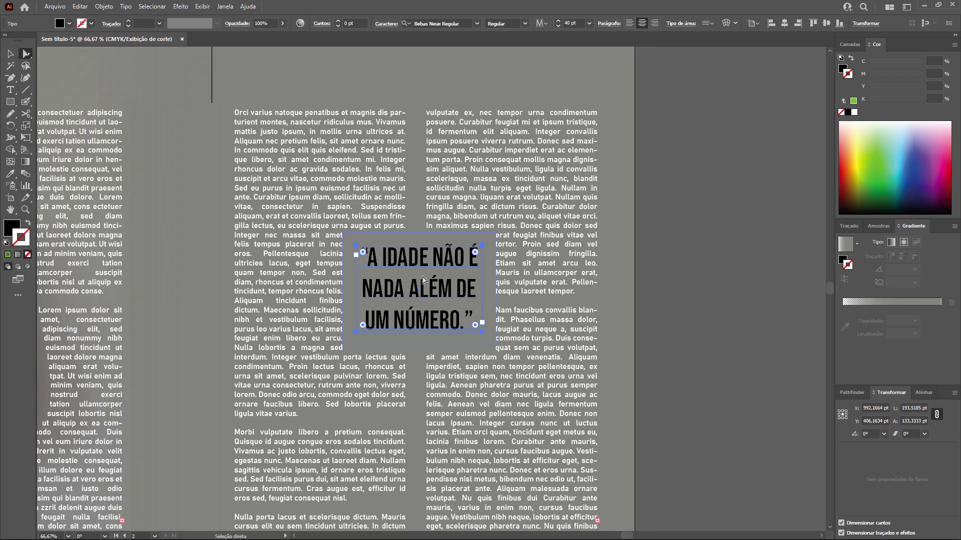
click(10, 53)
click(666, 313)
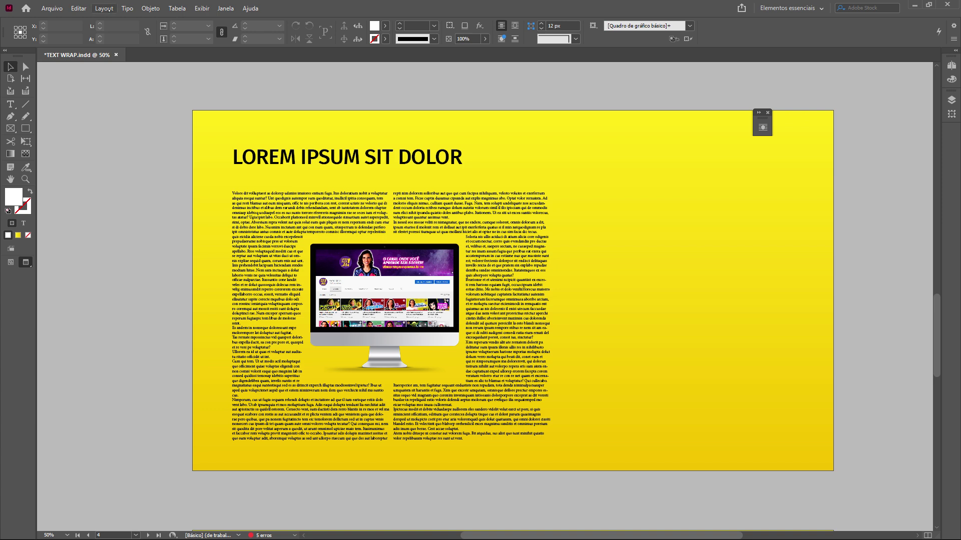
Step: Switch to TEXT WRAP.indd in InDesign, show the Text Wrap options, and place them beside the two text columns
click(225, 8)
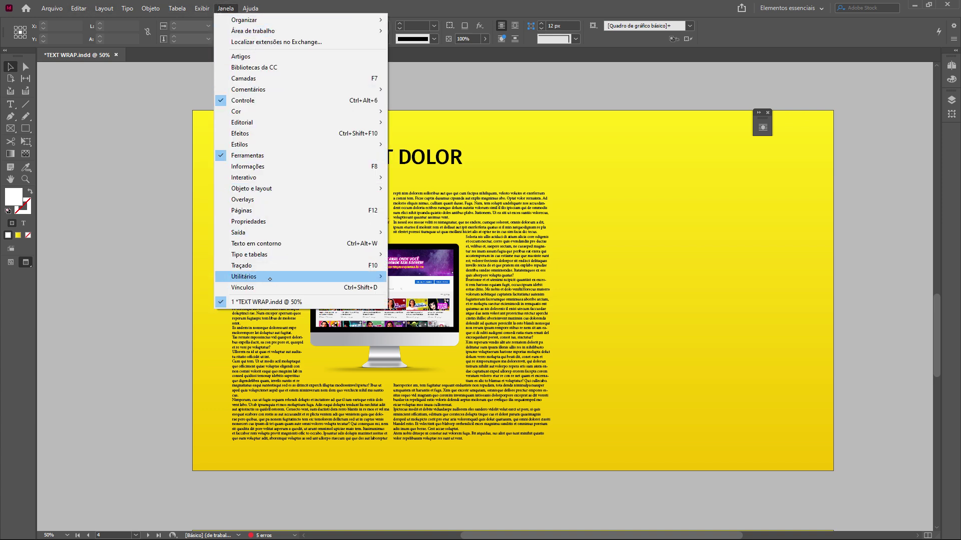
mouse_move(265, 234)
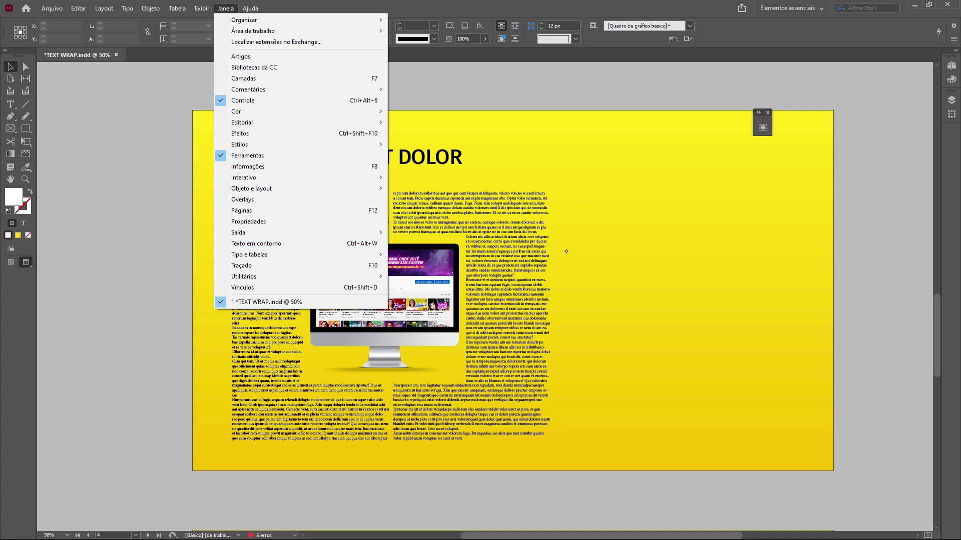
click(256, 243)
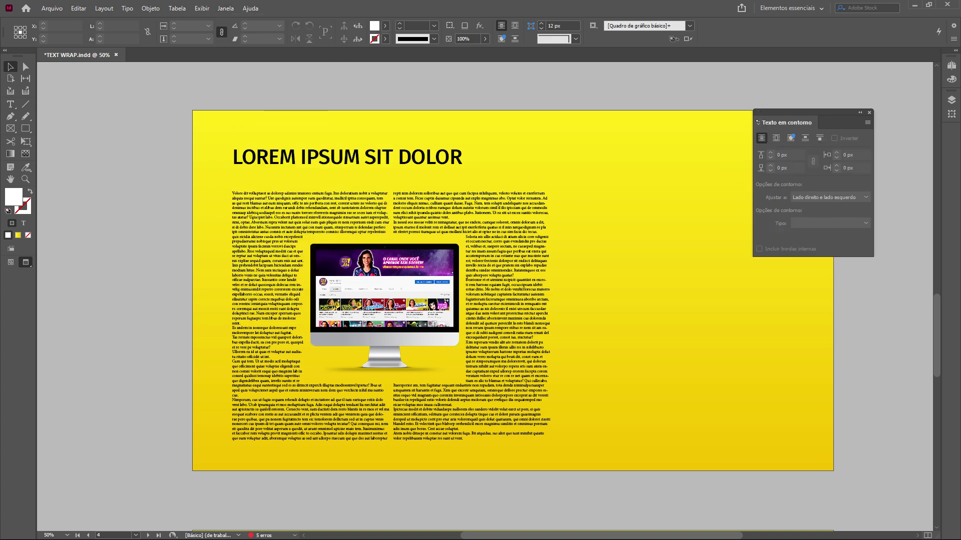
drag(786, 114, 619, 196)
Step: Fit the page in the window, return to the Selection tool, and move the Text Wrap options closer to the text columns
key(z)
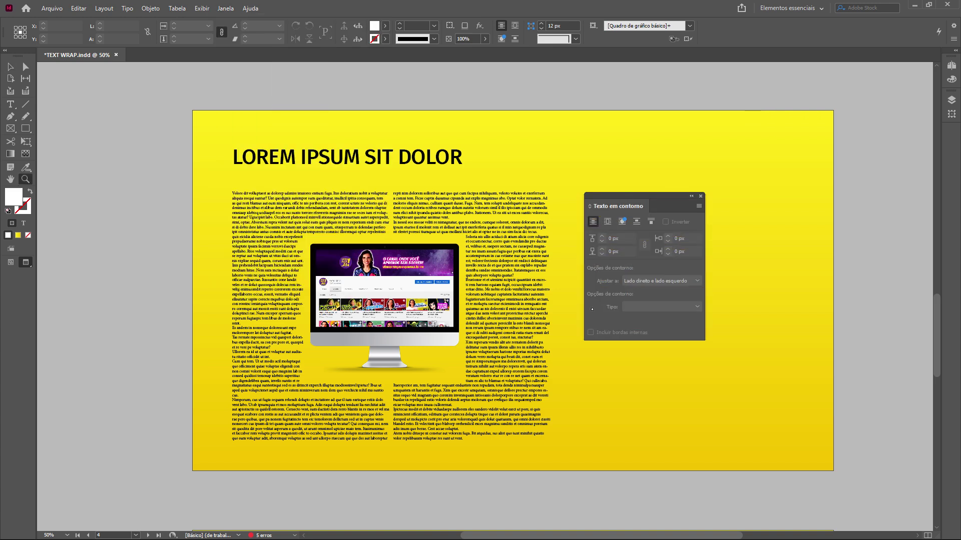
drag(554, 305, 591, 335)
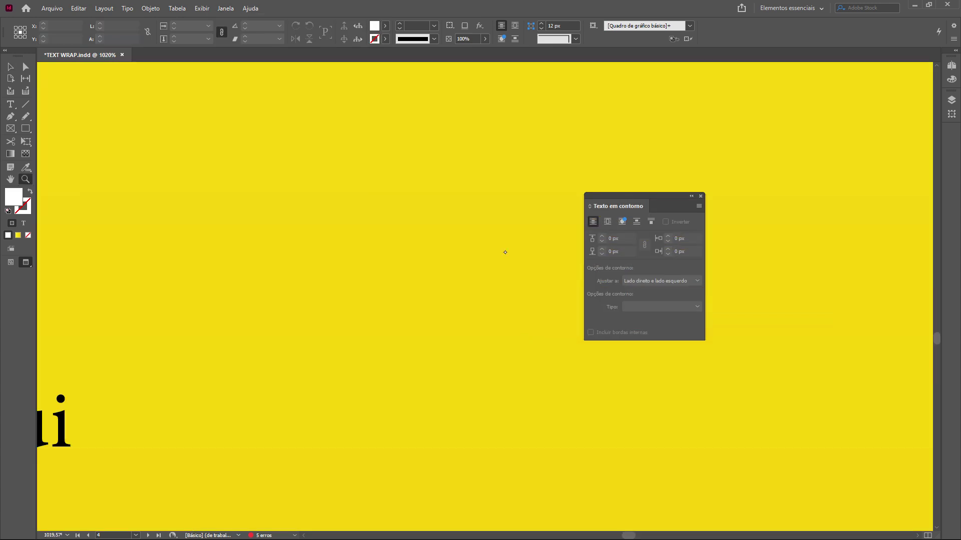
key(ctrl+0)
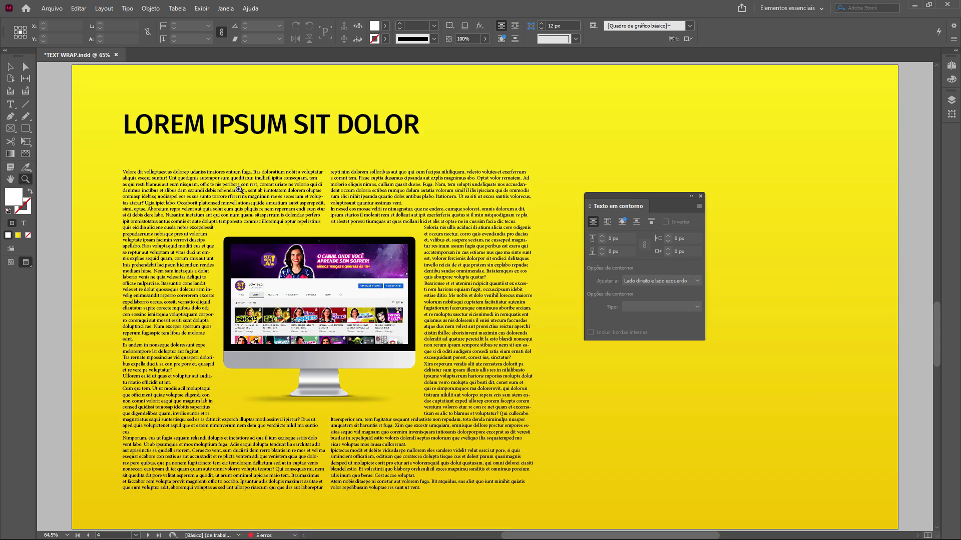
click(10, 67)
click(225, 8)
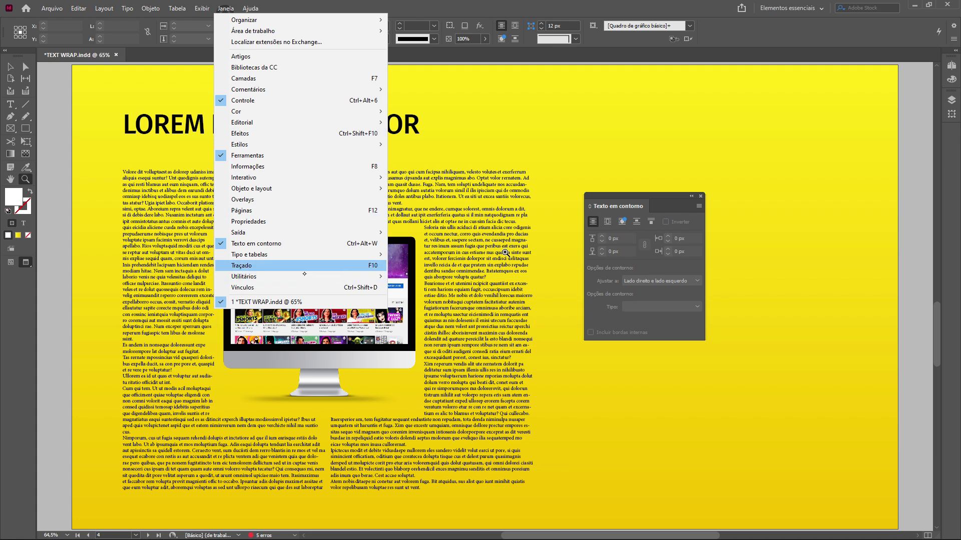
click(434, 4)
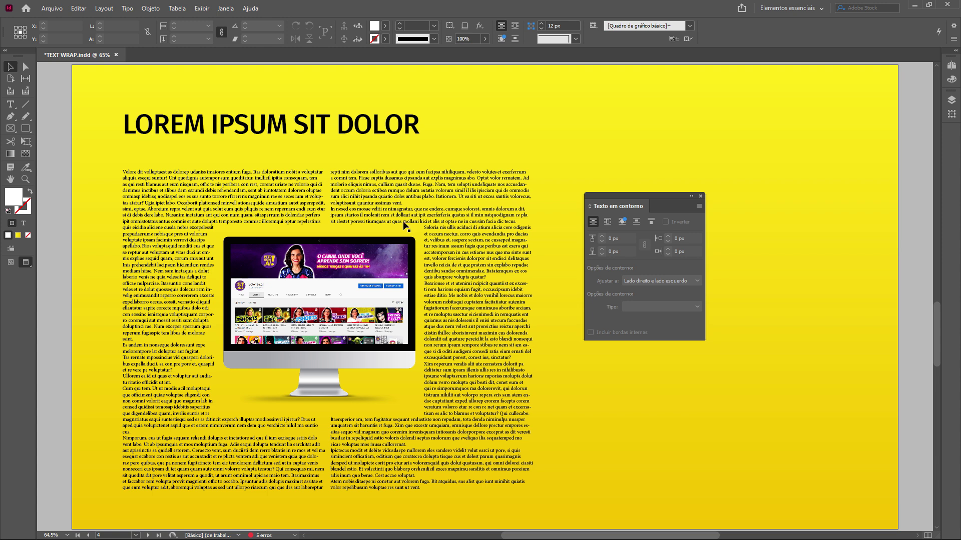
drag(660, 198, 639, 175)
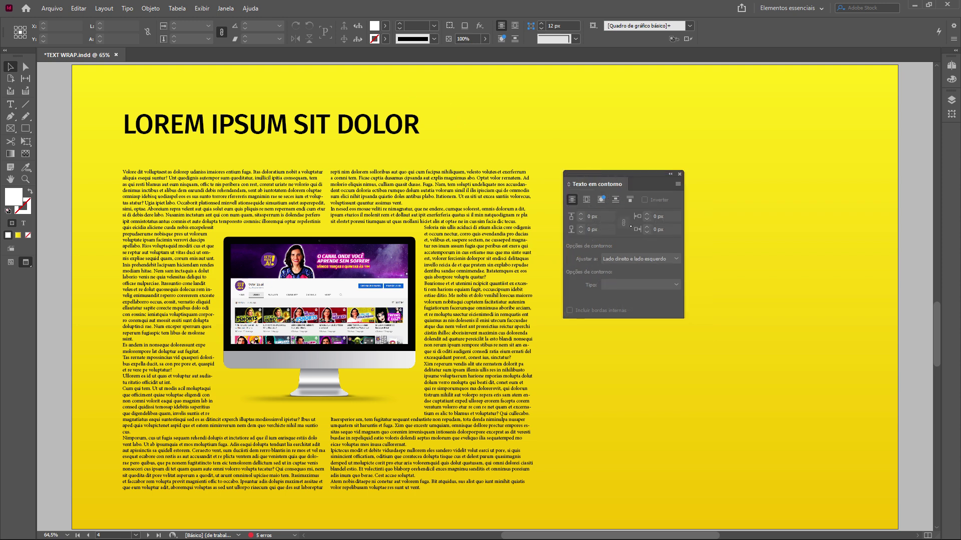
Step: Turn off text wrap on the monitor image between the columns, and restore its wrap around the bounding box
click(401, 283)
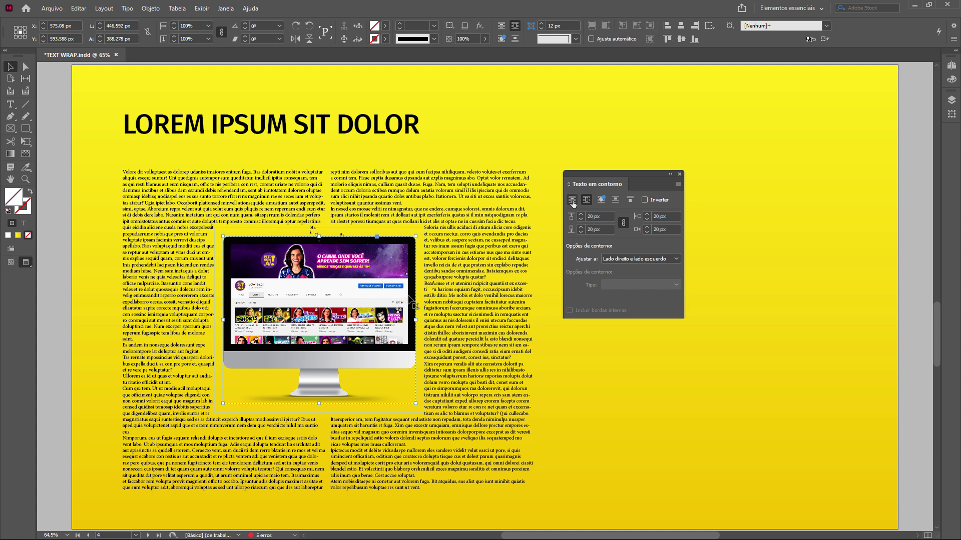
click(572, 200)
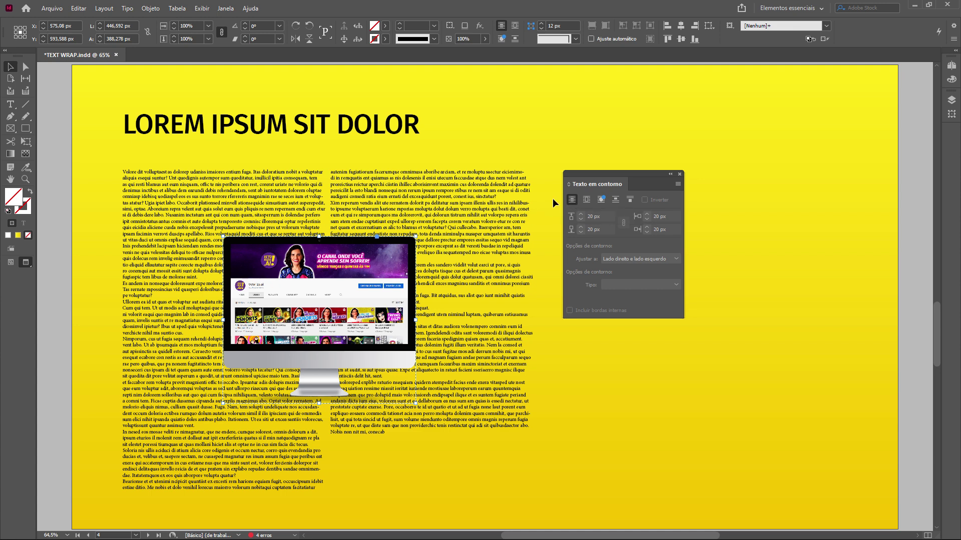
click(586, 199)
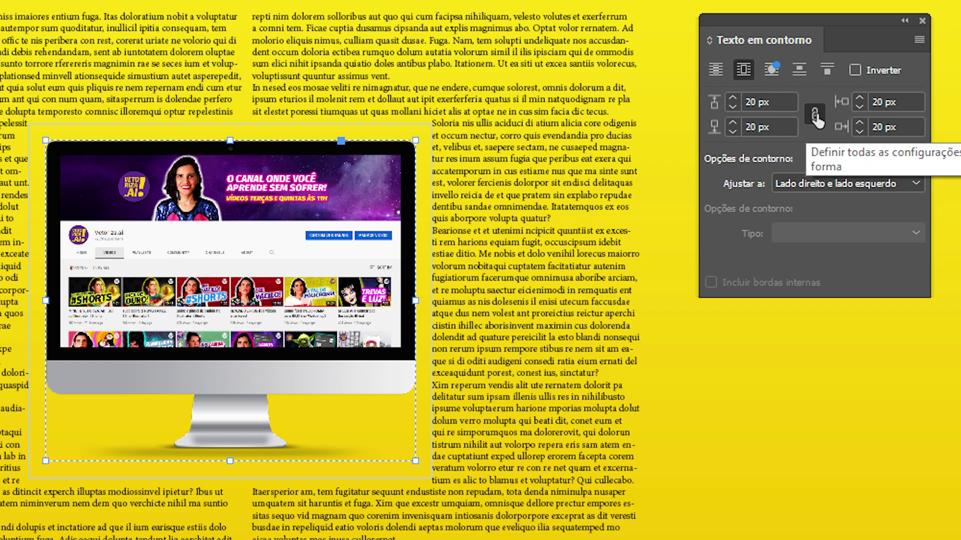
Step: Unlink the monitor image's wrap offsets and set only its top offset to 40 px
click(816, 120)
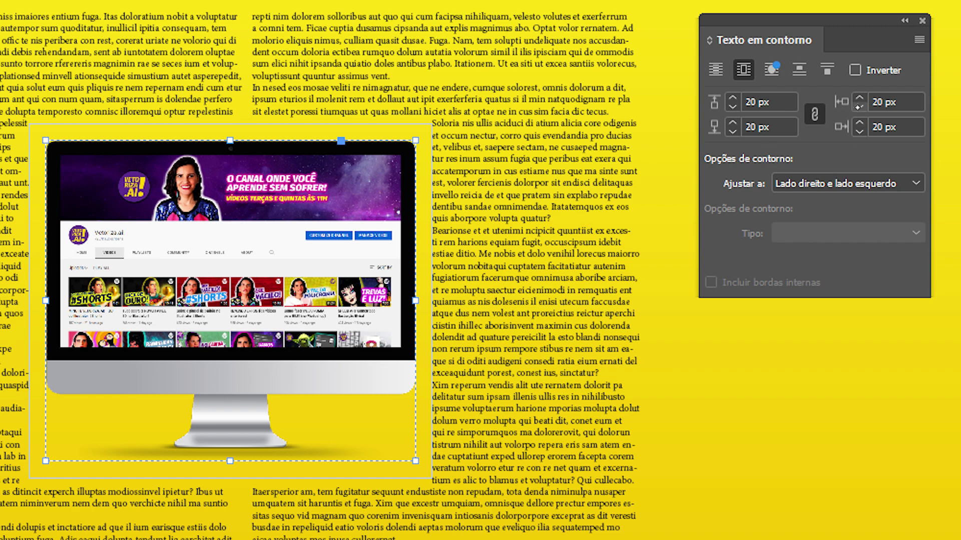
click(815, 122)
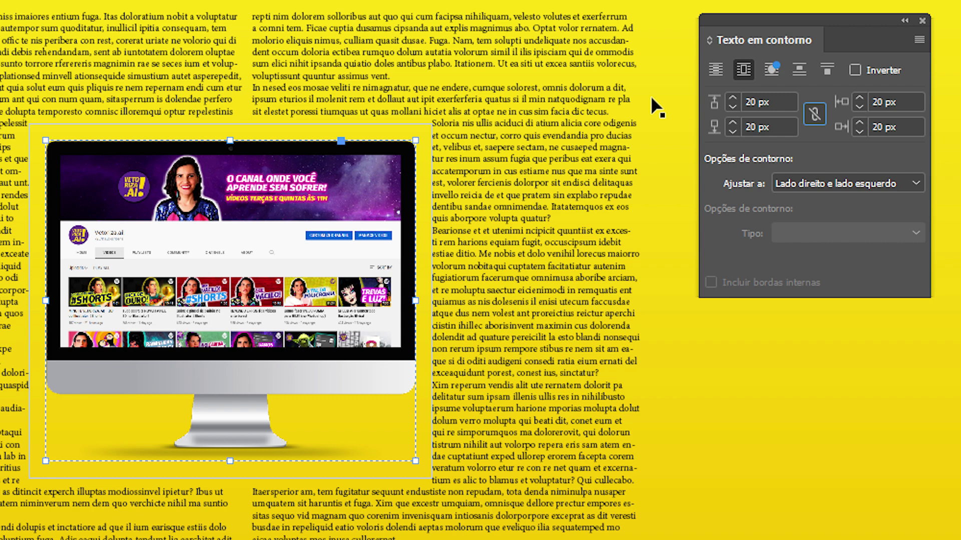
click(673, 38)
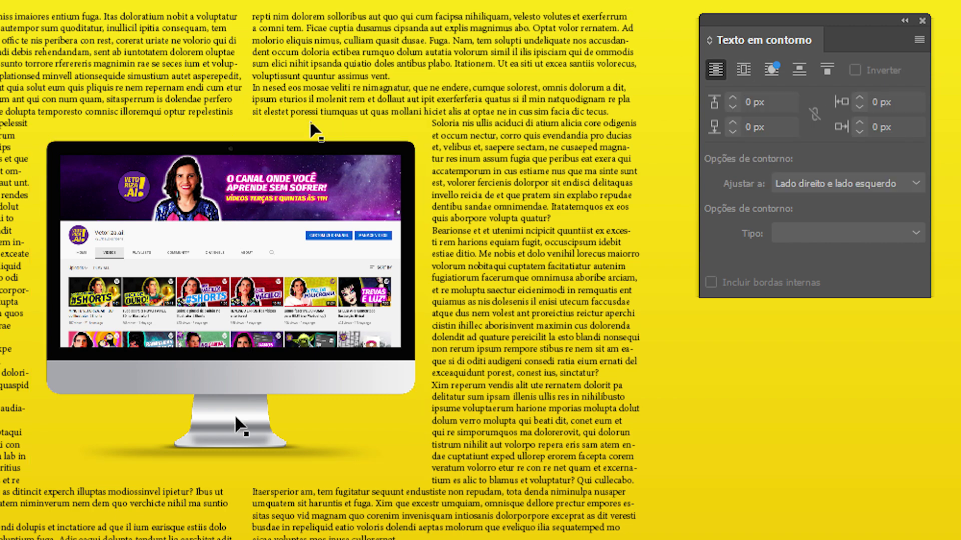
click(311, 131)
click(224, 128)
click(337, 368)
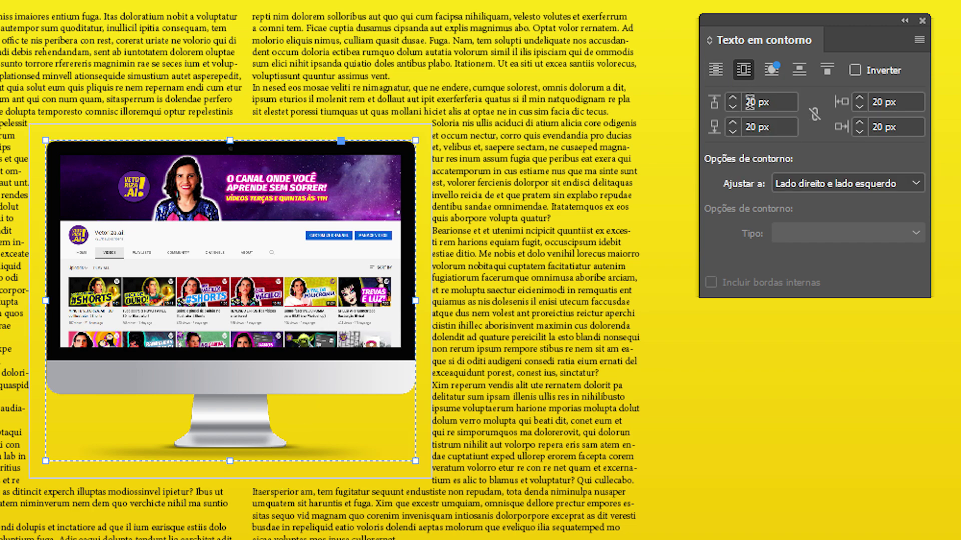
click(783, 101)
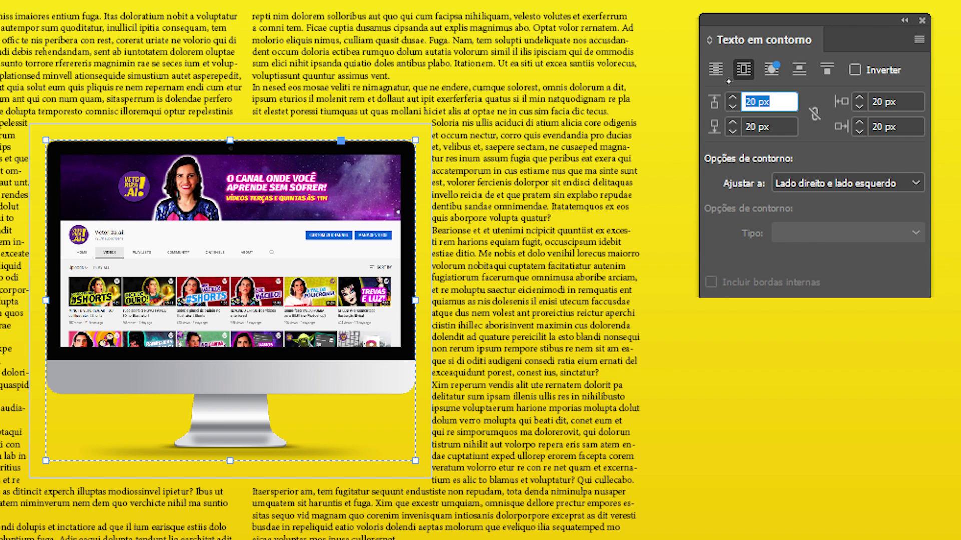
text(40)
key(Return)
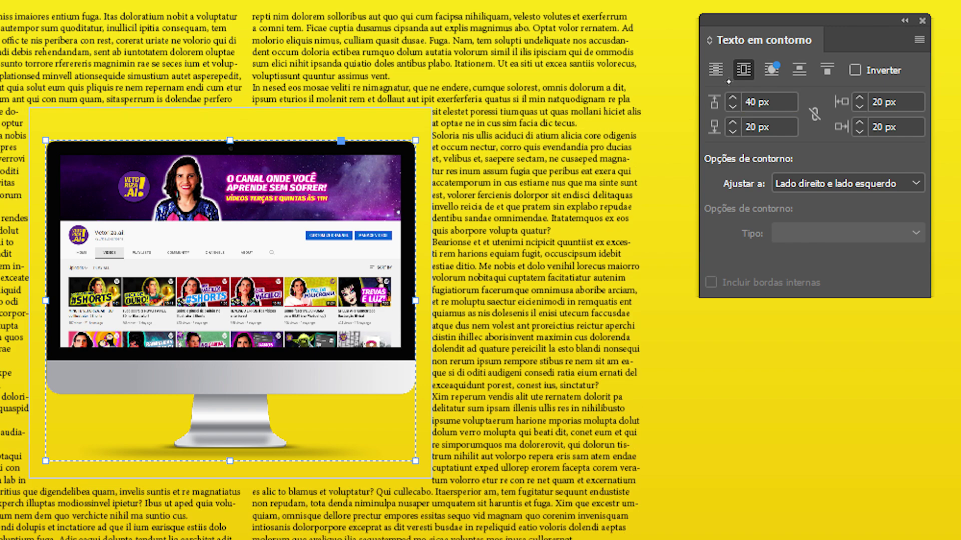
click(610, 2)
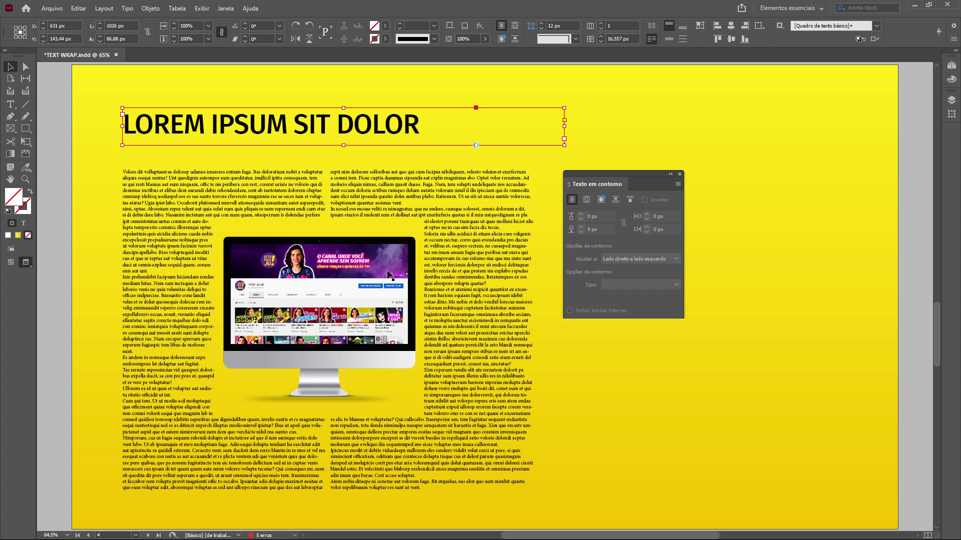
Step: Set the monitor image's left and right wrap offsets to 40 px each, and deselect everything
click(339, 359)
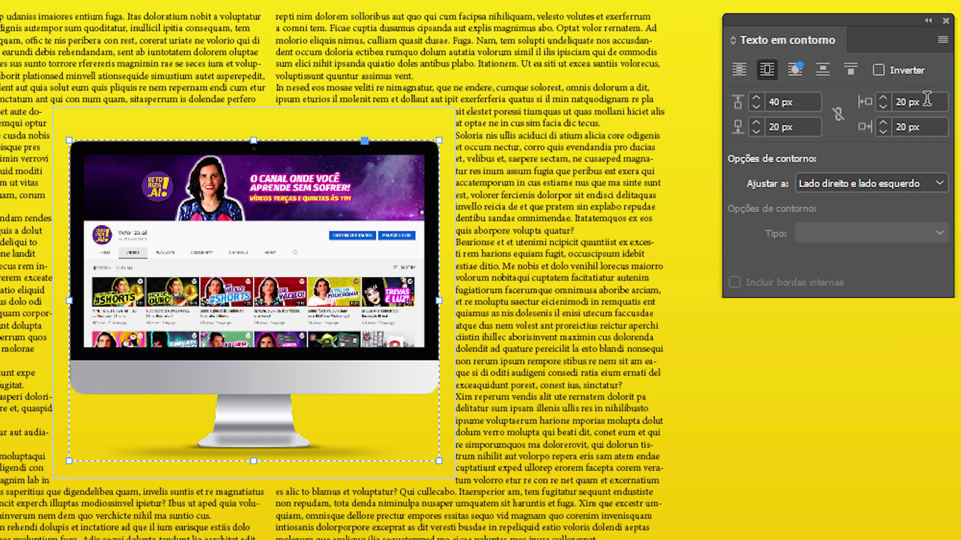
click(654, 217)
text(40)
key(Return)
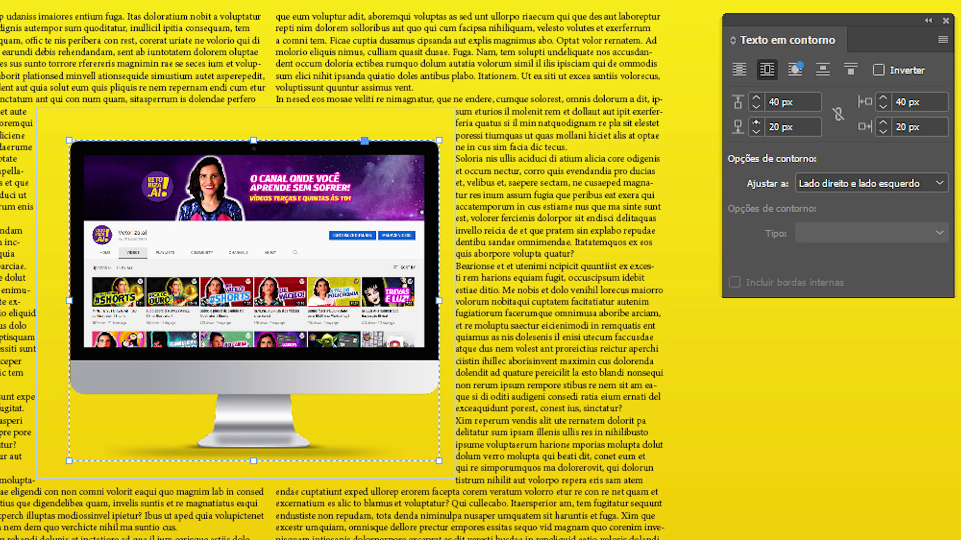
click(907, 127)
text(40)
key(Return)
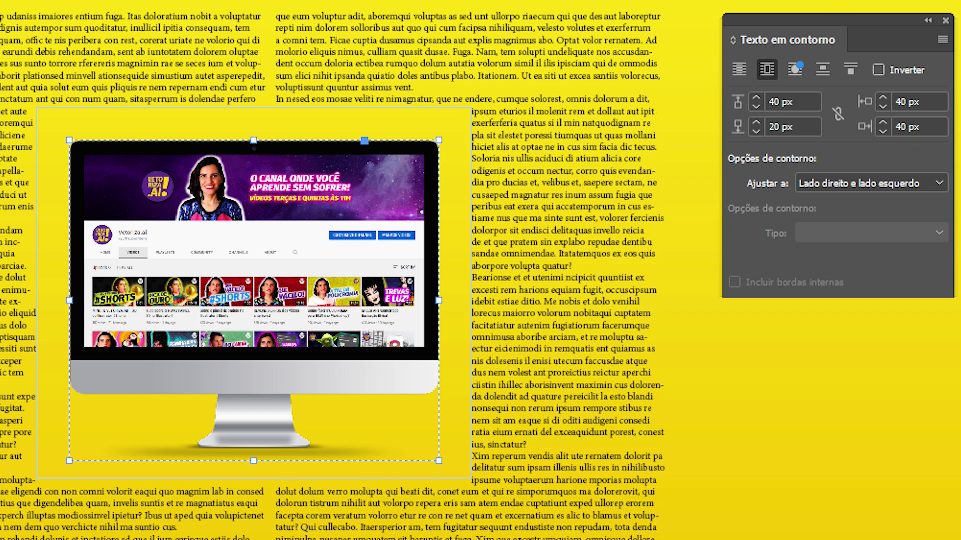
key(ctrl+shift+a)
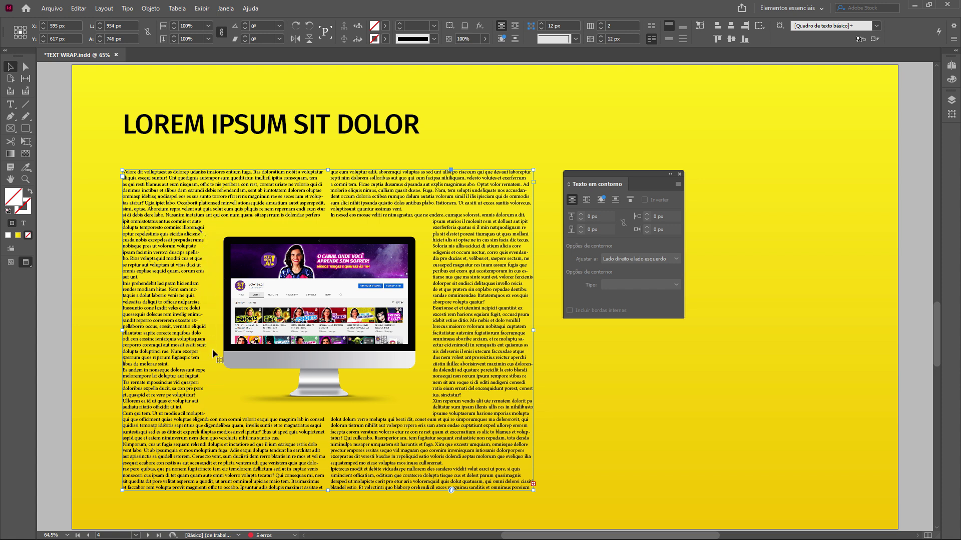
click(642, 400)
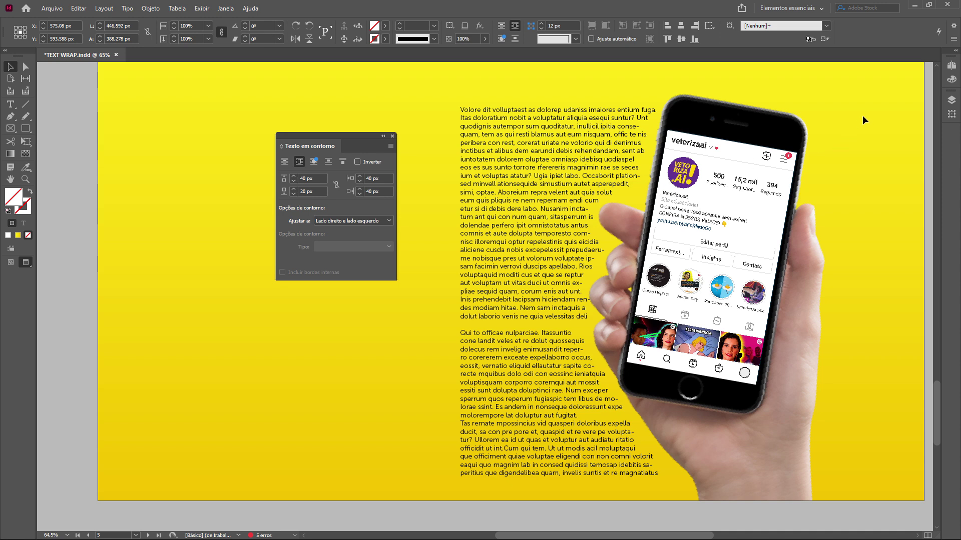
Step: On page 5, isolate the hand-drawn wrap path around the hand holding the phone and give it a black stroke
click(689, 231)
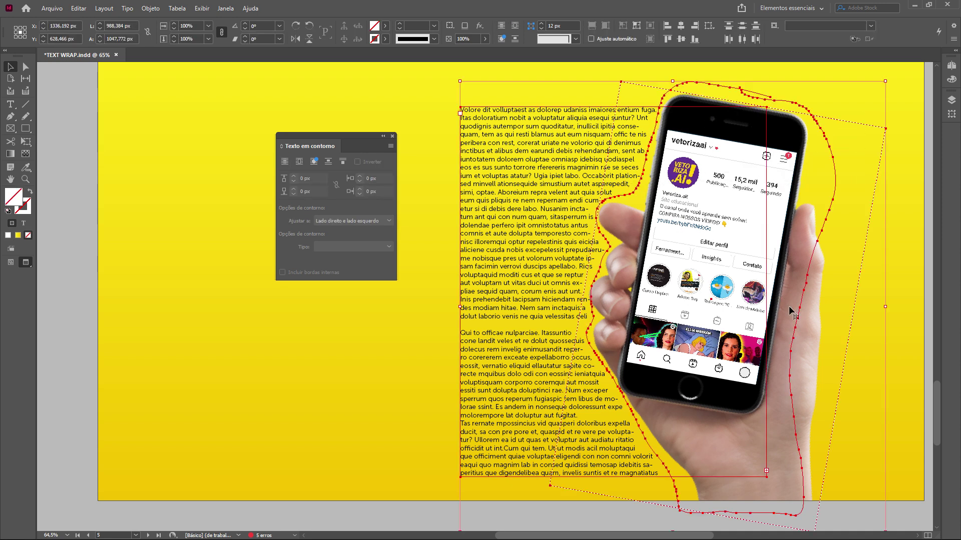
click(800, 344)
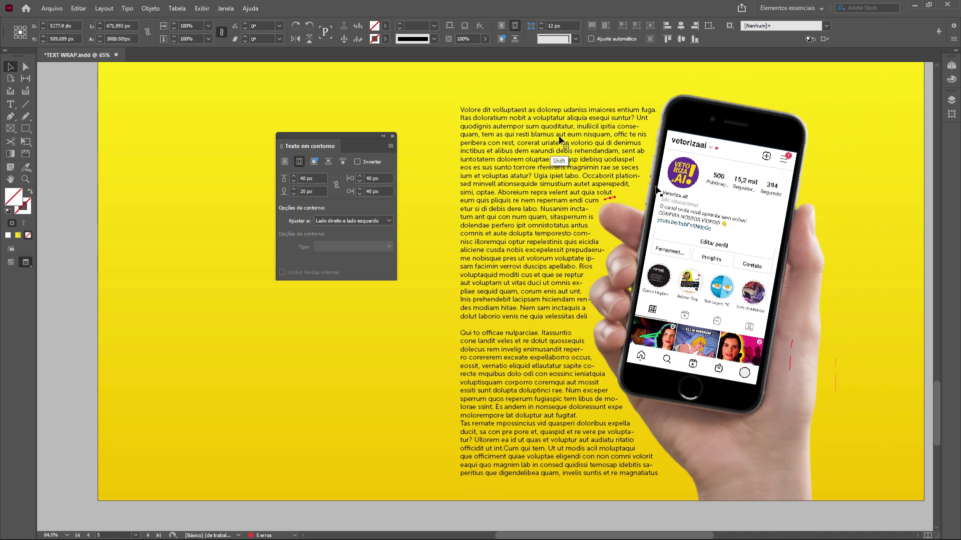
click(822, 170)
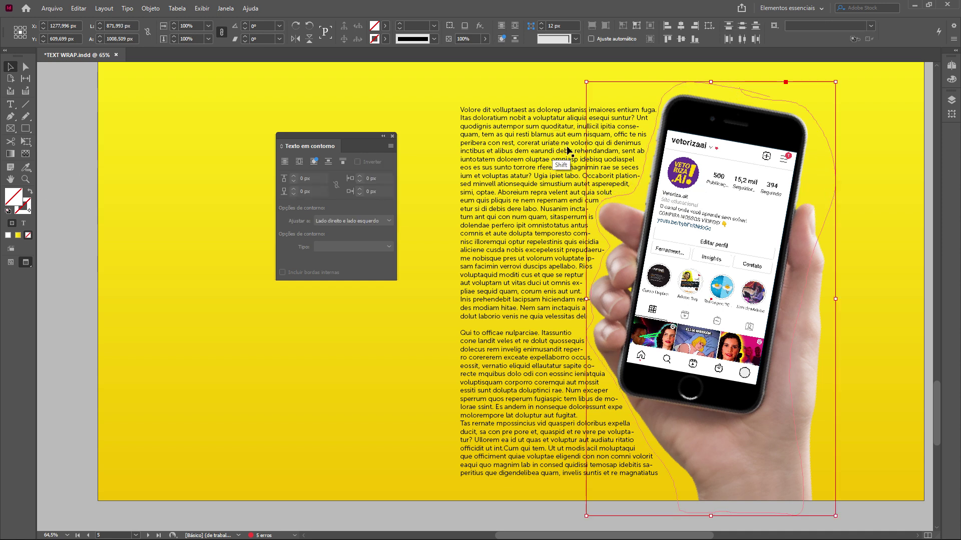
shift+click(568, 151)
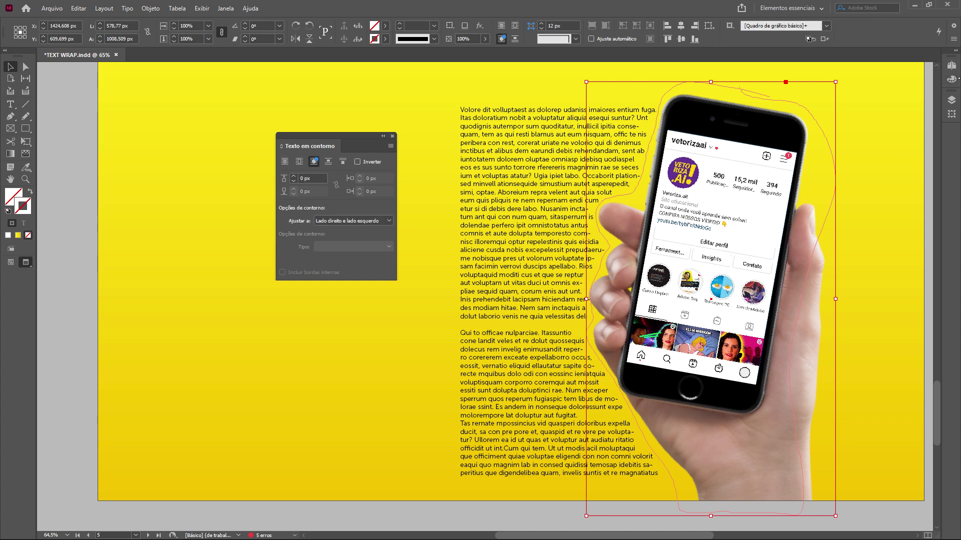
click(951, 79)
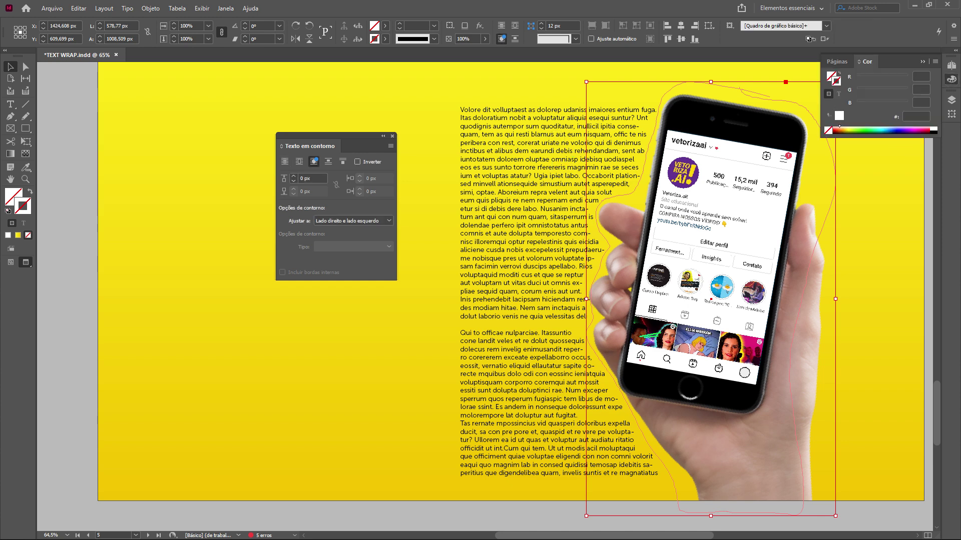
click(930, 146)
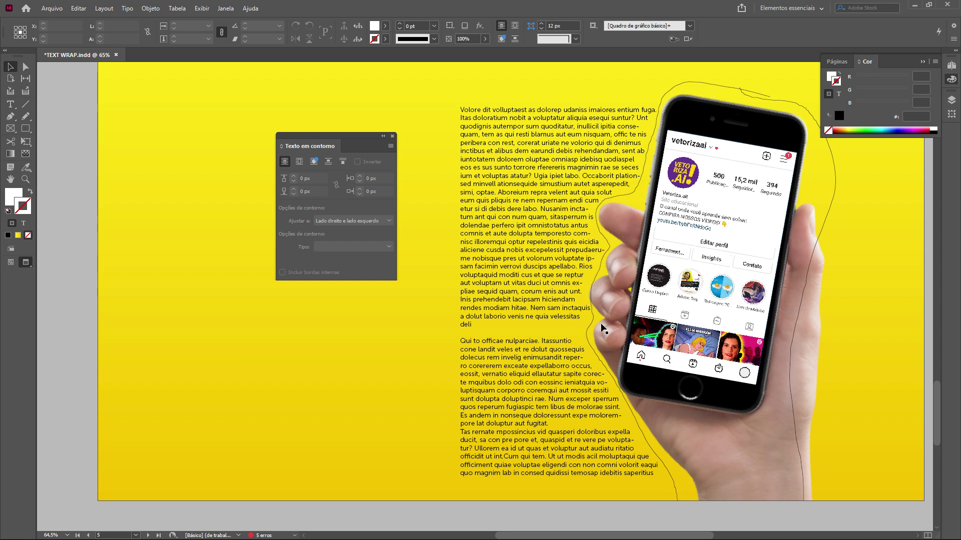
Step: Remove the black stroke from the hand-drawn wrap path around the hand, and select the phone image
click(761, 101)
click(898, 322)
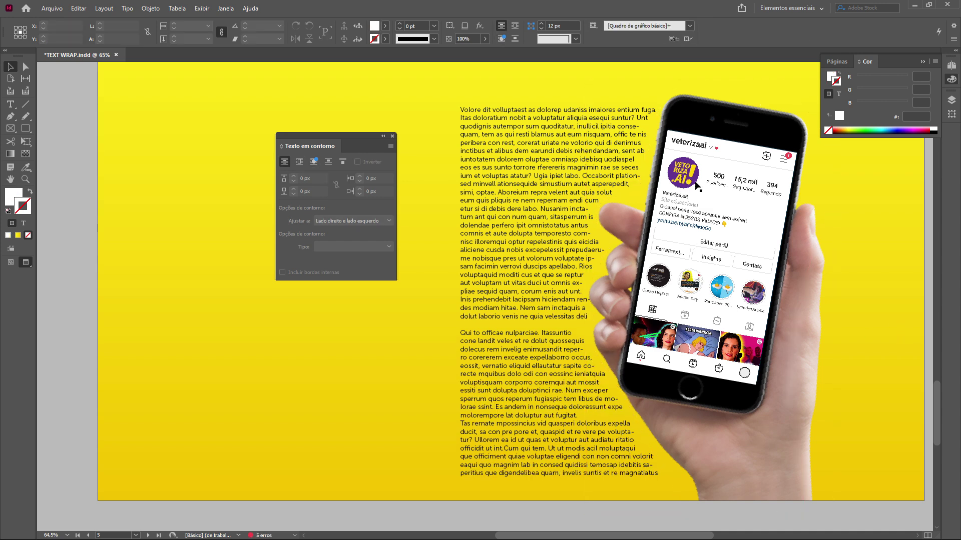
click(816, 192)
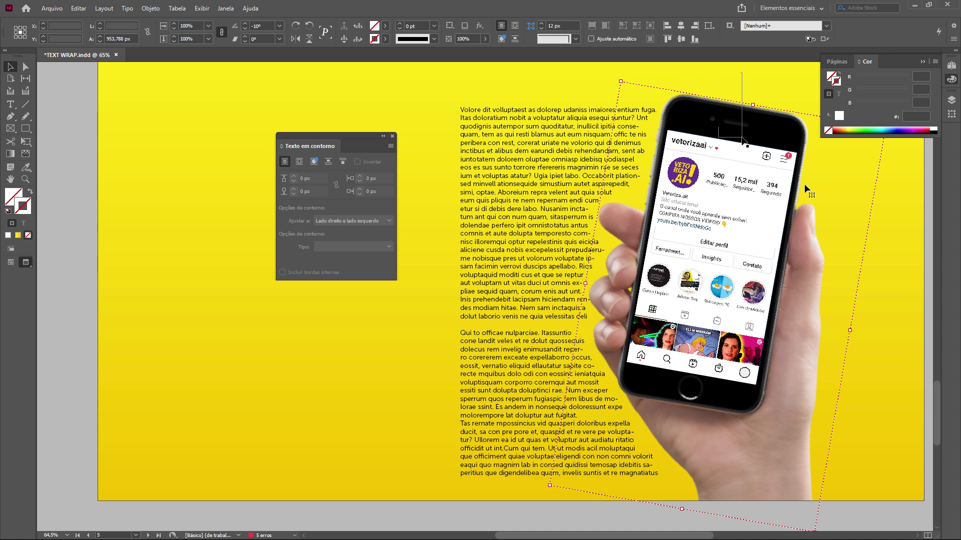
Step: Switch the invisible path's text wrap to its bounding box, and restore the wrap around the object shape
click(592, 165)
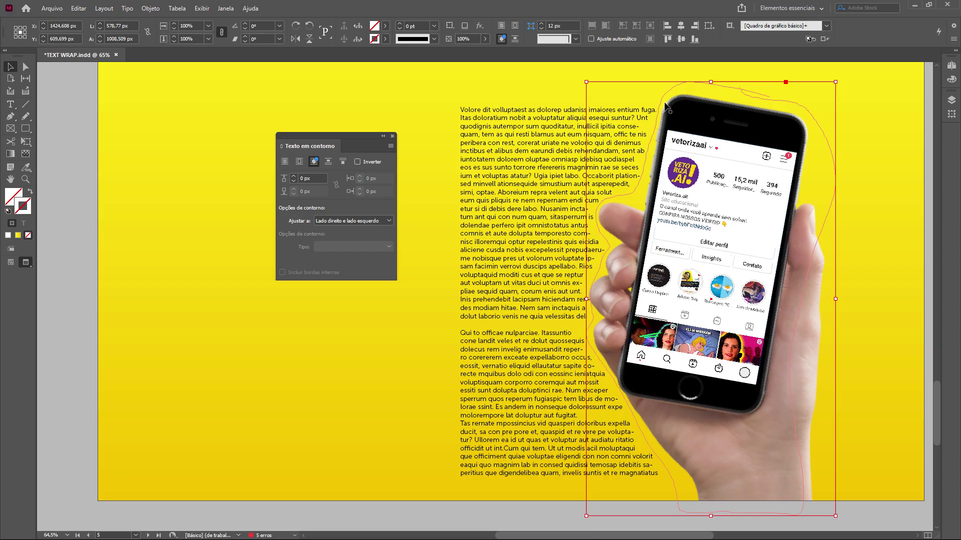
click(299, 162)
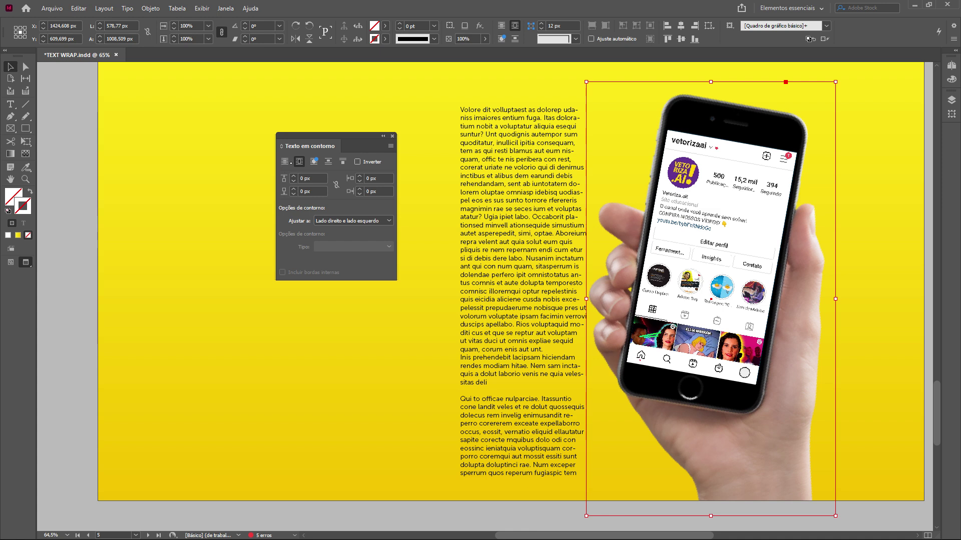
click(312, 162)
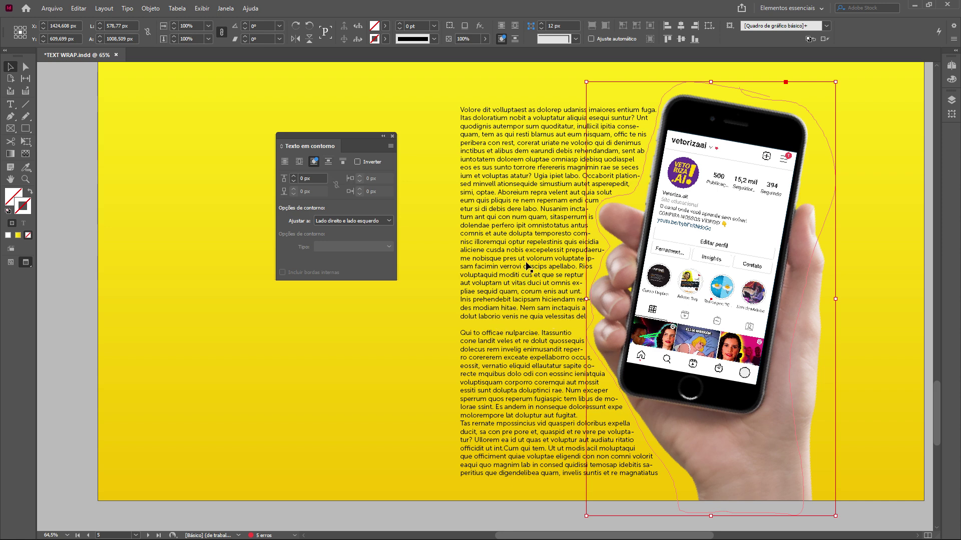
Step: Move the text frame away from the phone to the page's left half, and add a white rectangle about 282 × 178 px over it
click(554, 251)
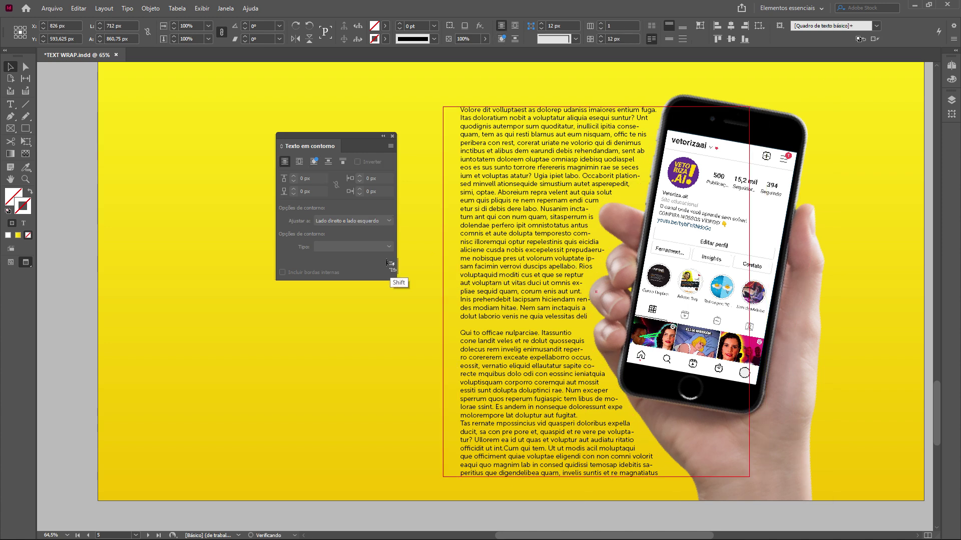
drag(754, 235, 455, 235)
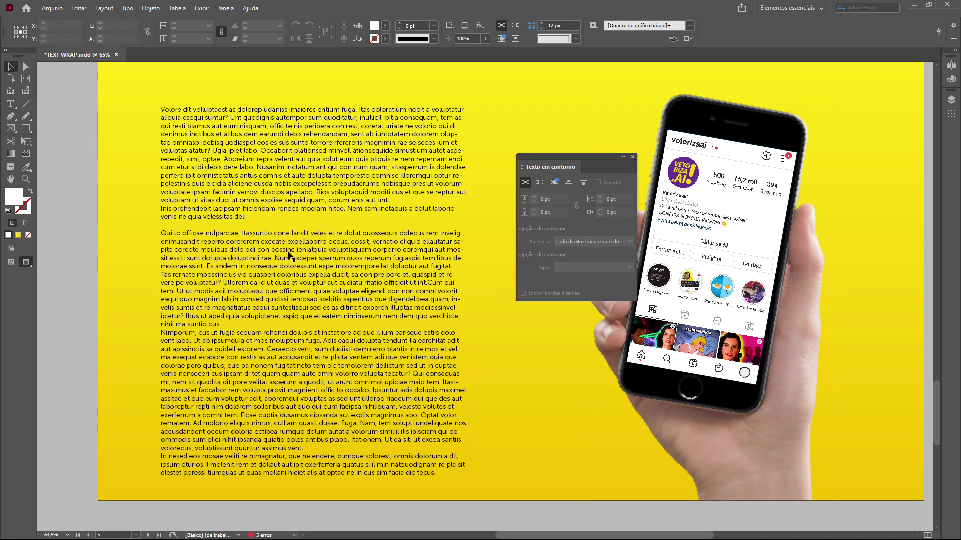
key(n)
key(v)
key(ctrl+v)
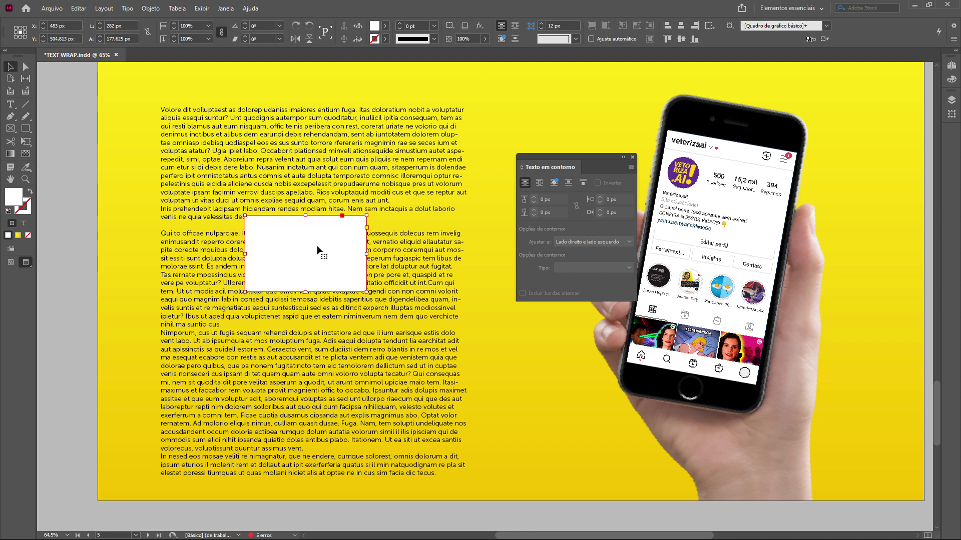
Step: Set the white rectangle's text wrap to Jump Object and move the rectangle down and left within the text, to X 383 px, Y 540 px
click(568, 183)
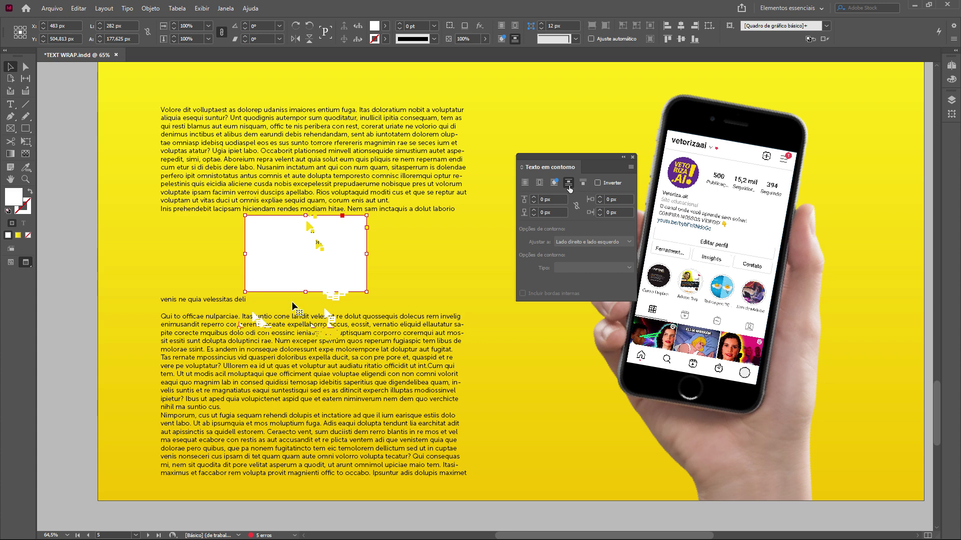
drag(388, 333, 389, 332)
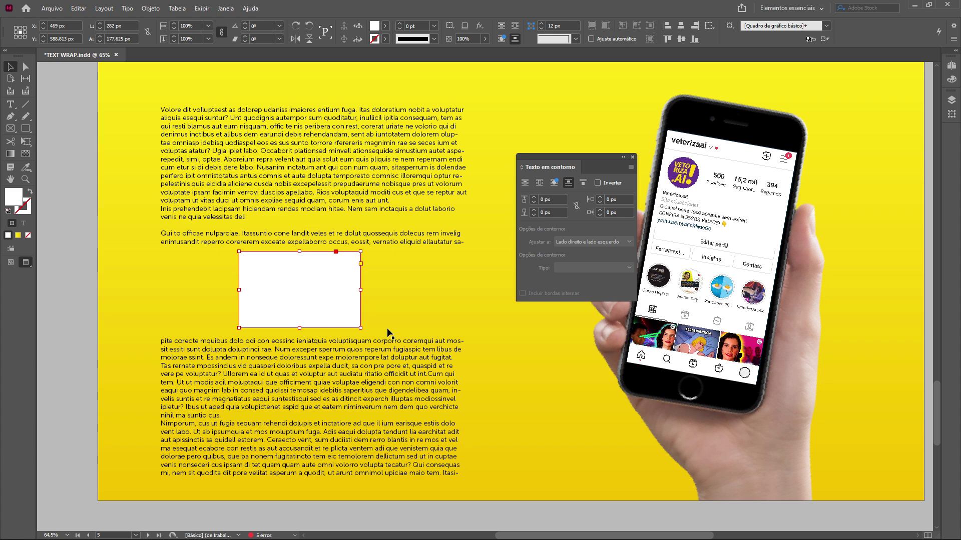
drag(330, 305, 293, 285)
Step: Set the white rectangle's text wrap to Jump to Next Column, and select the text frame
click(586, 182)
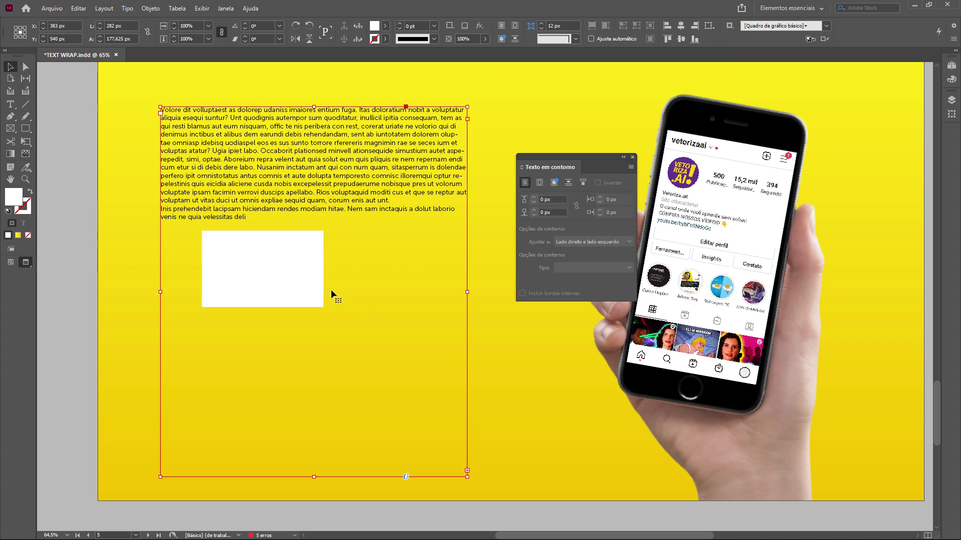
click(446, 475)
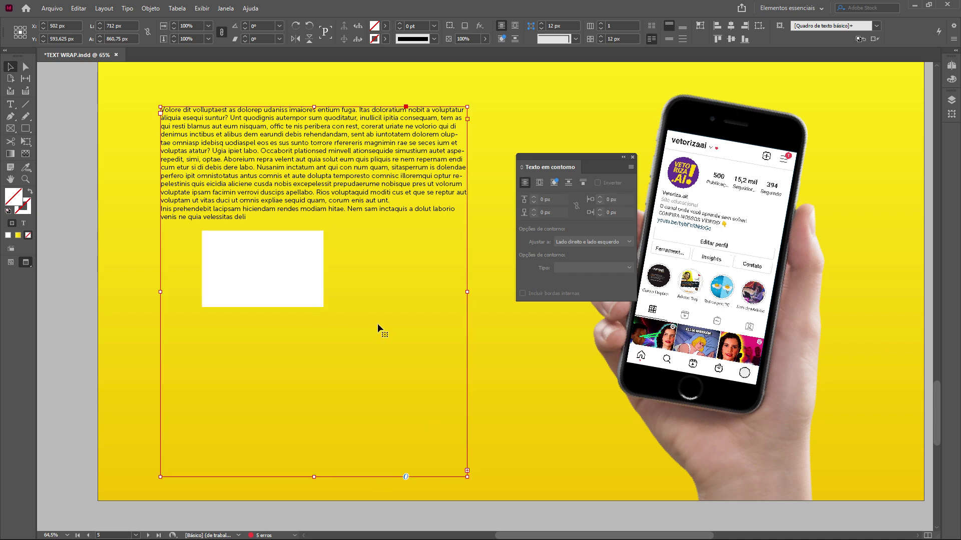